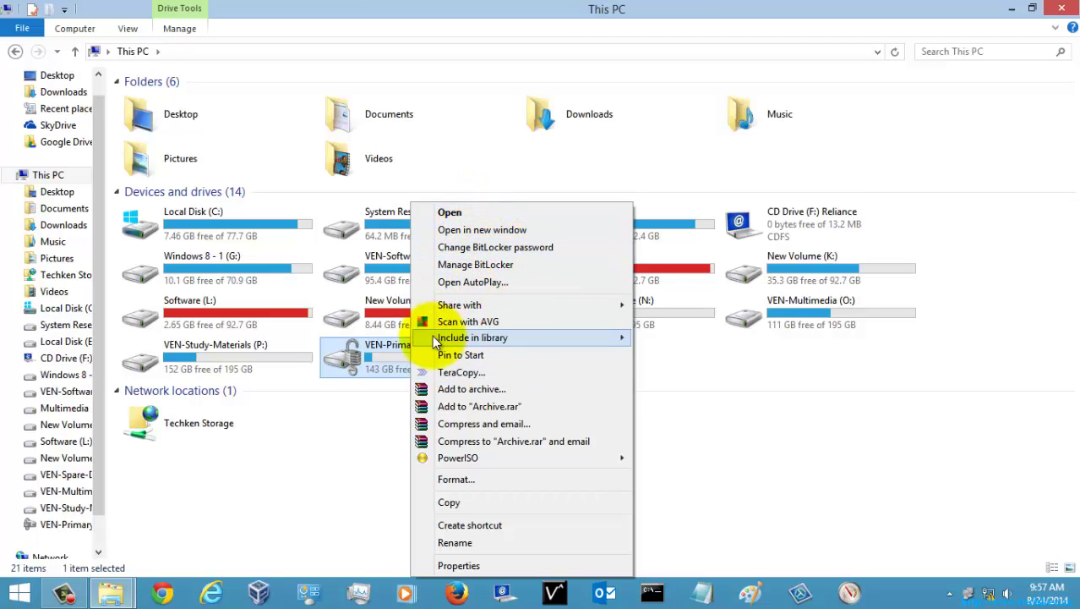
- Check the BitLocker password change dialog for VEN-Primary (Q:), cancel it, and open the drive's BitLocker management options
left_click(501, 249)
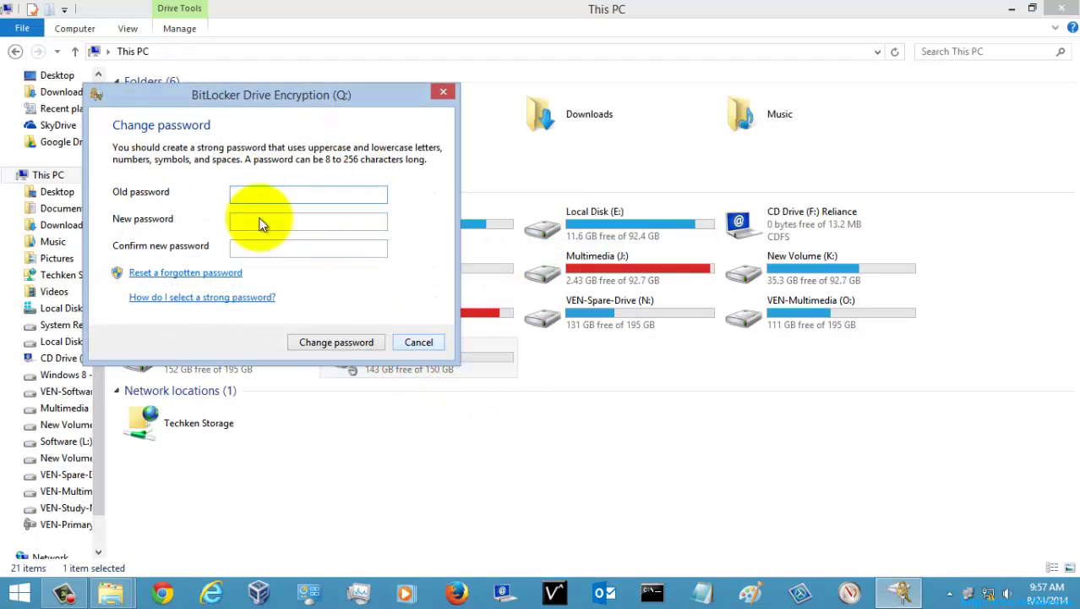
left_click(420, 344)
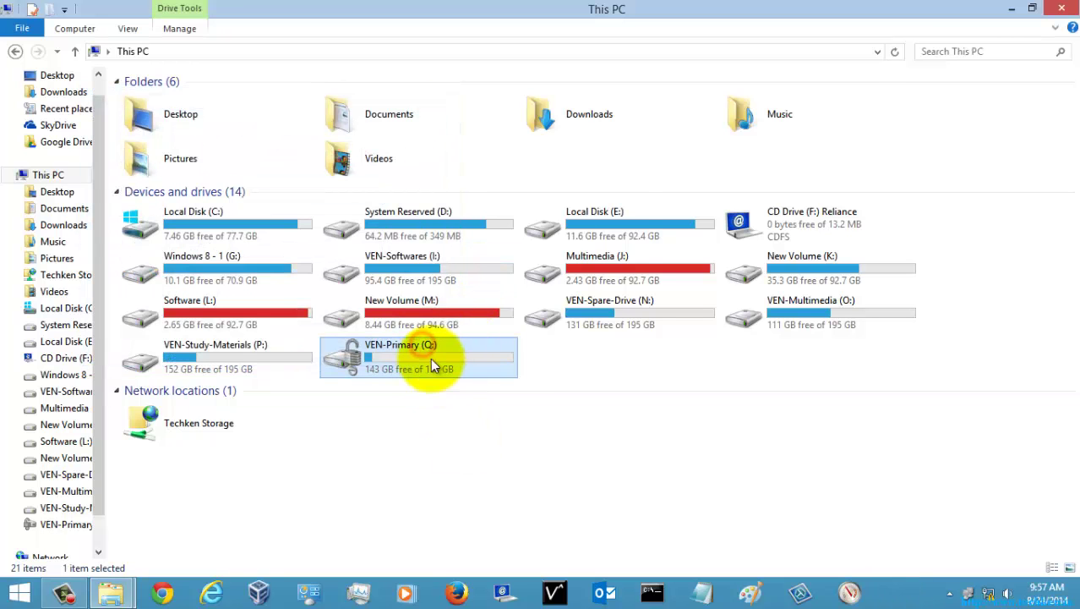
right_click(430, 358)
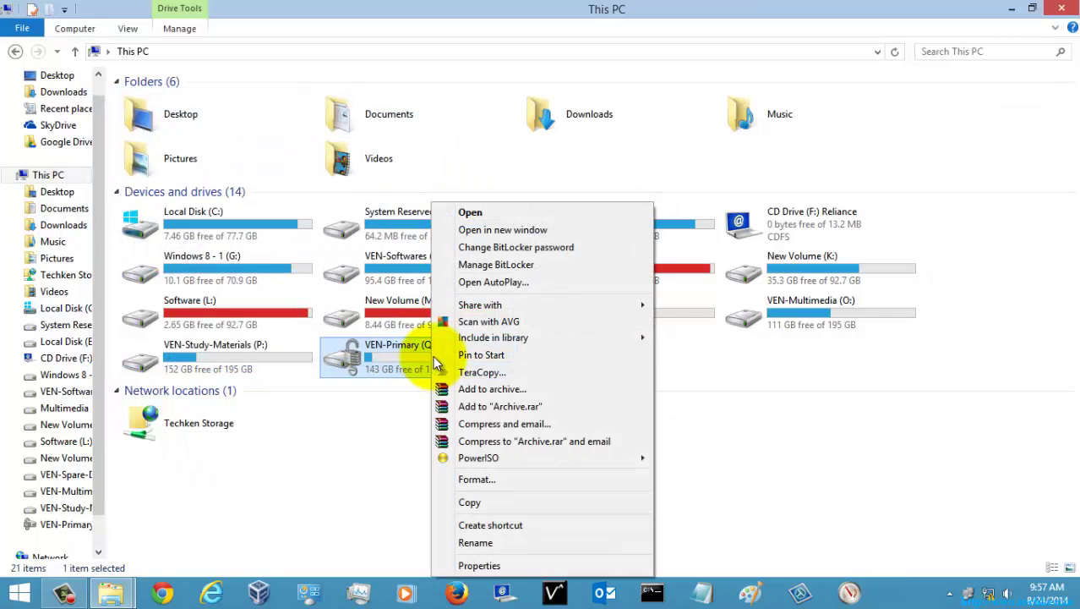
left_click(516, 264)
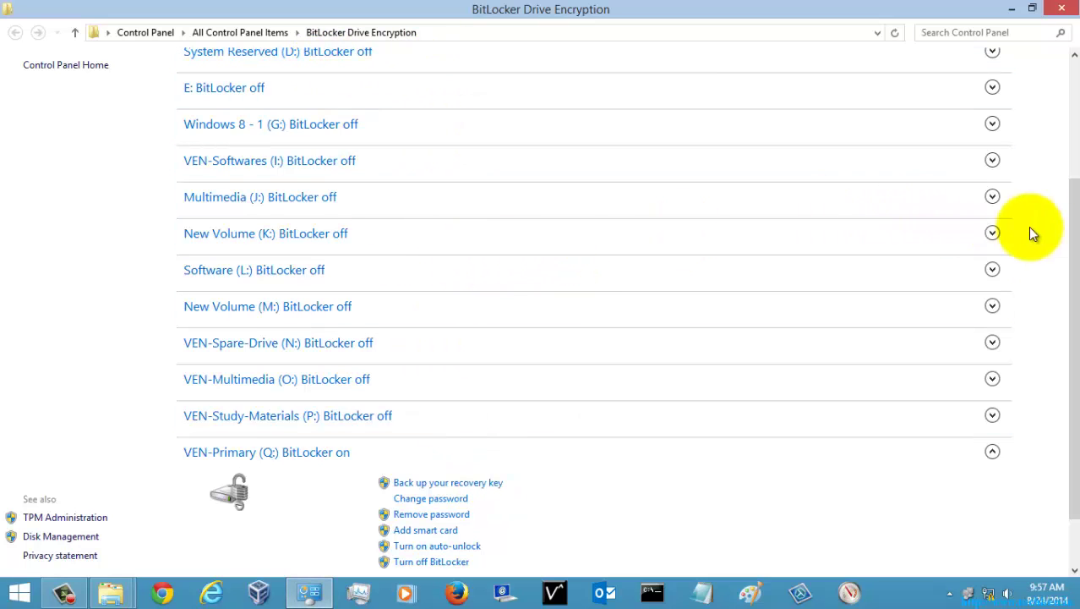
left_click_drag(1071, 238, 1072, 296)
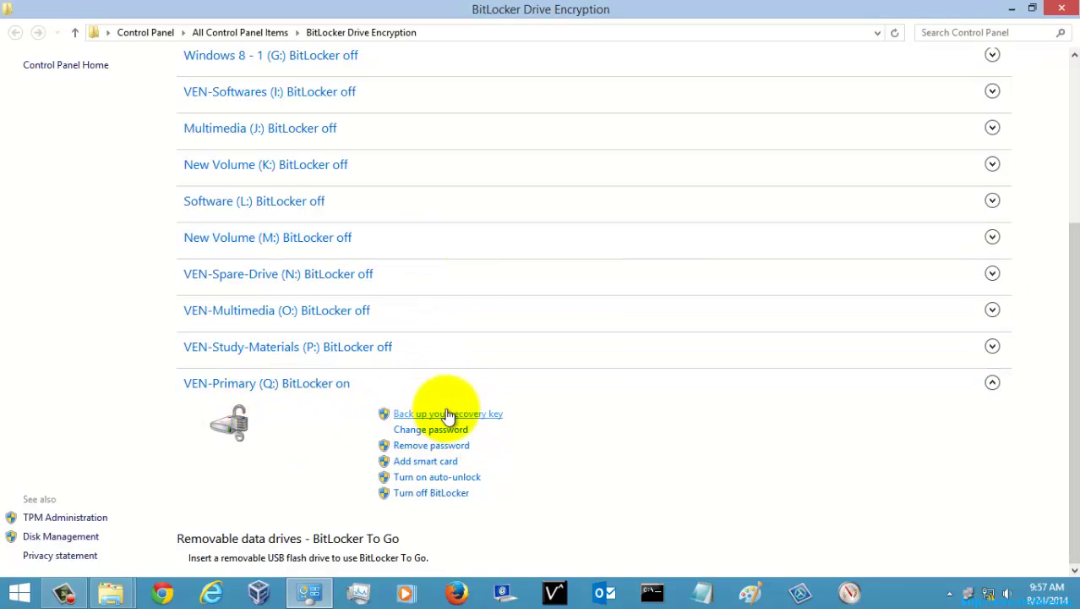
- Try to turn on auto-unlock for the BitLocker-encrypted VEN-Primary (Q:) drive
left_click(447, 467)
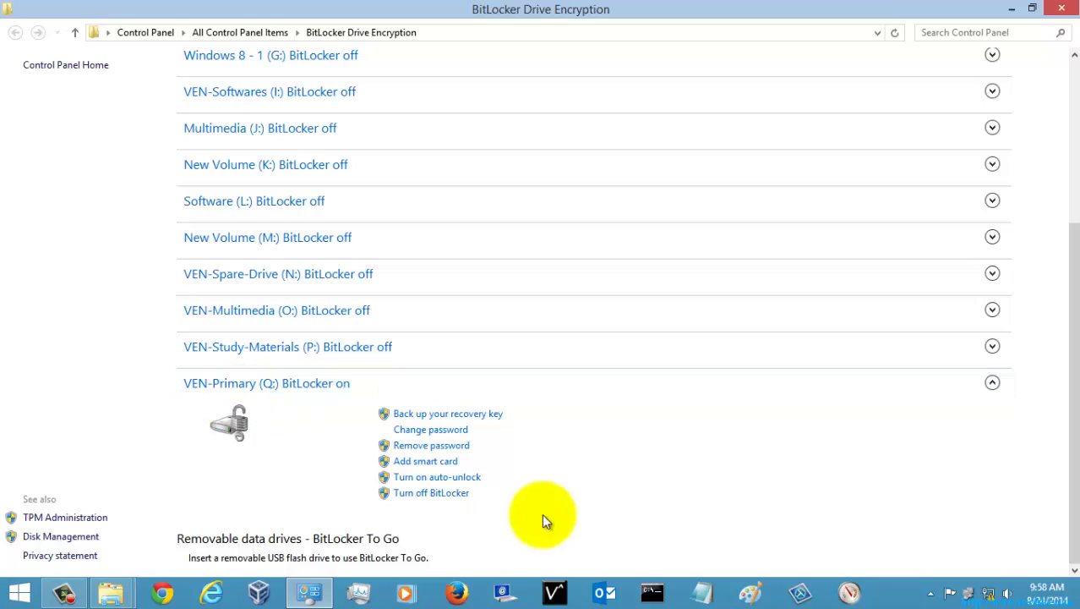
left_click(456, 478)
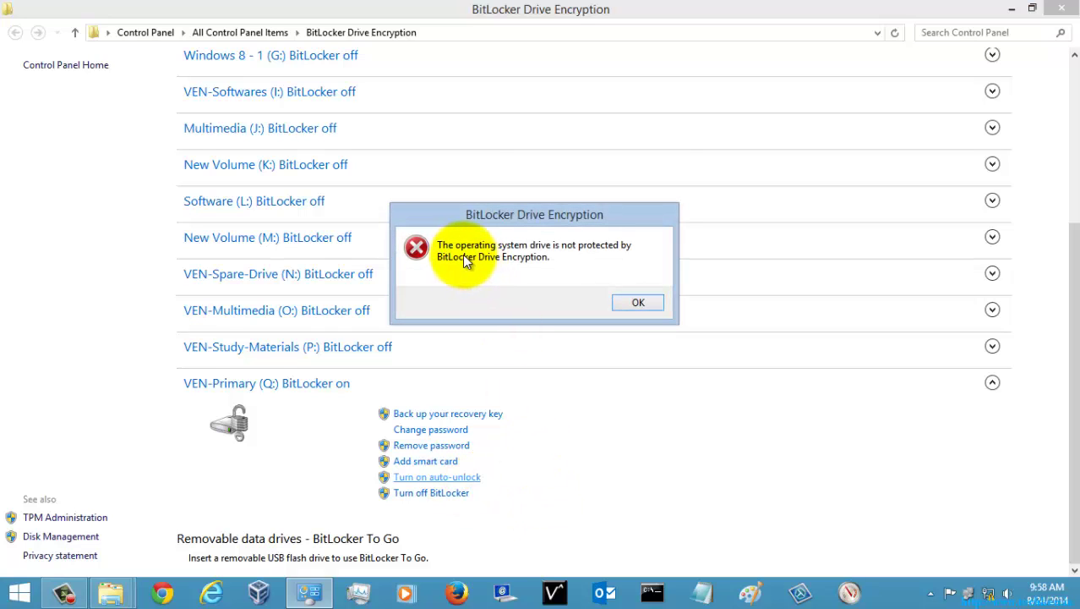
left_click(634, 303)
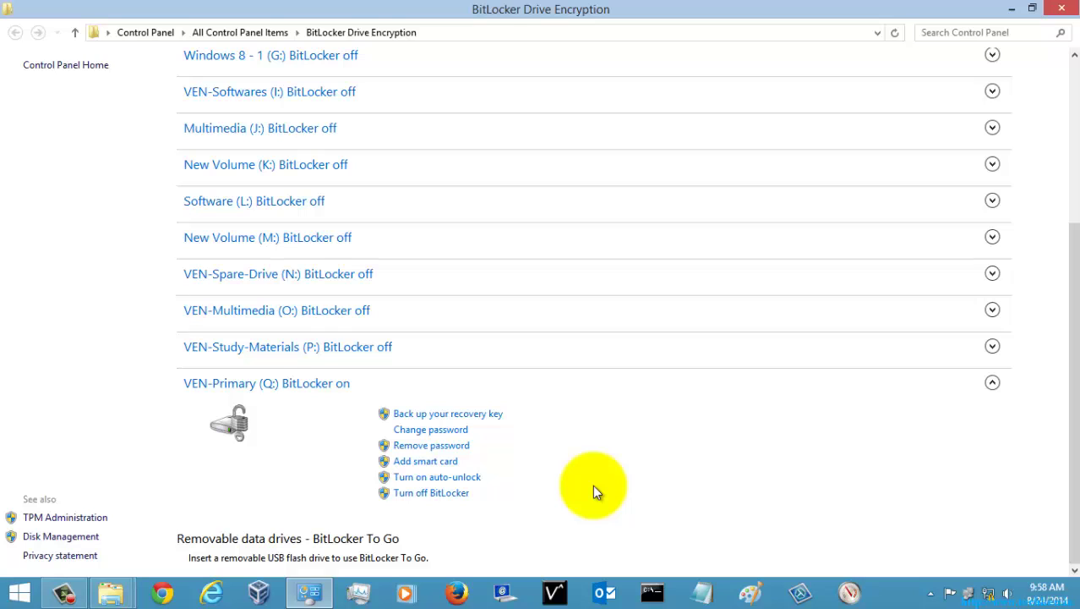
- View the TPM management console from the BitLocker settings and close it again
left_click(52, 518)
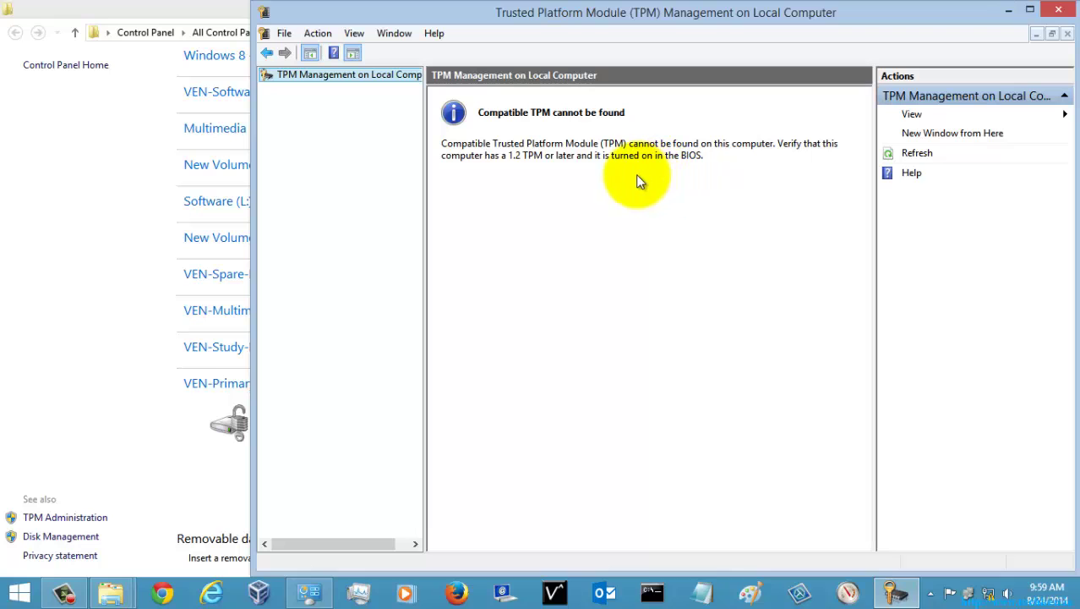
left_click(1061, 12)
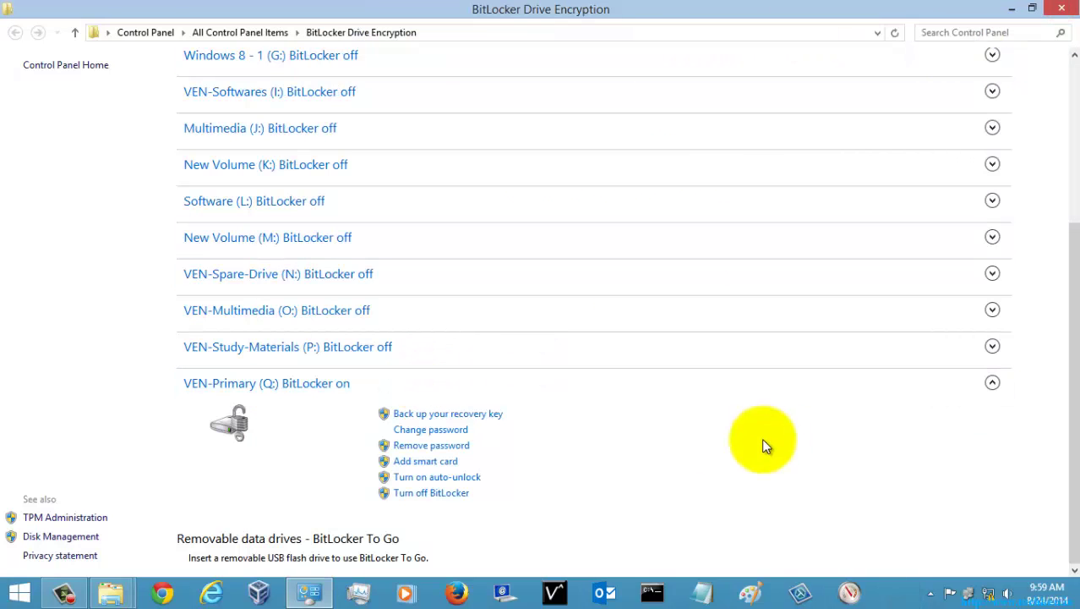
- Close the BitLocker Drive Encryption and This PC windows and refresh the desktop
left_click(1063, 10)
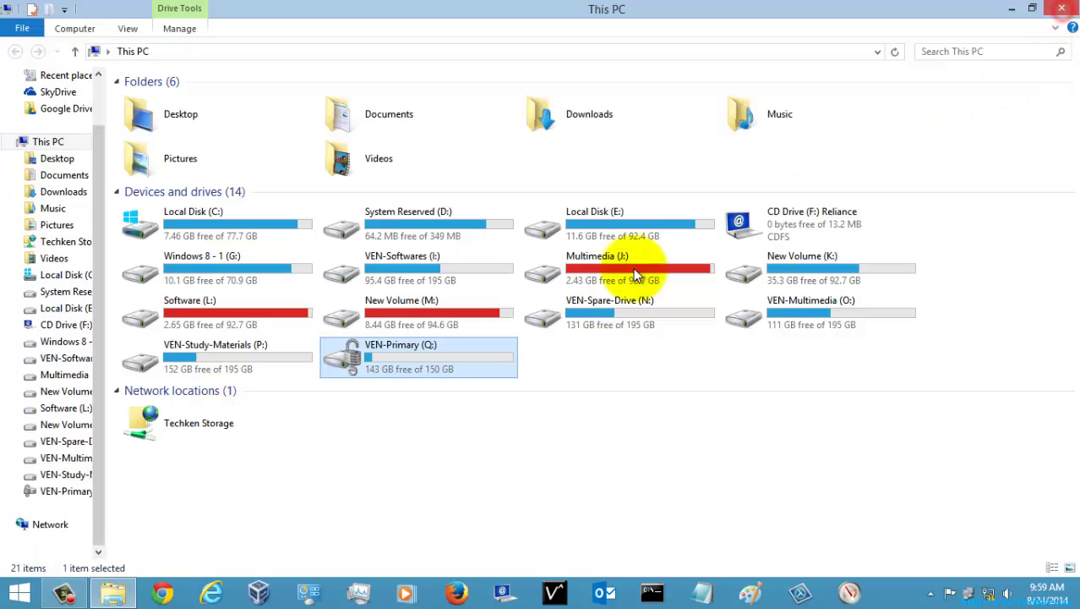
left_click(1063, 9)
right_click(510, 255)
left_click(526, 310)
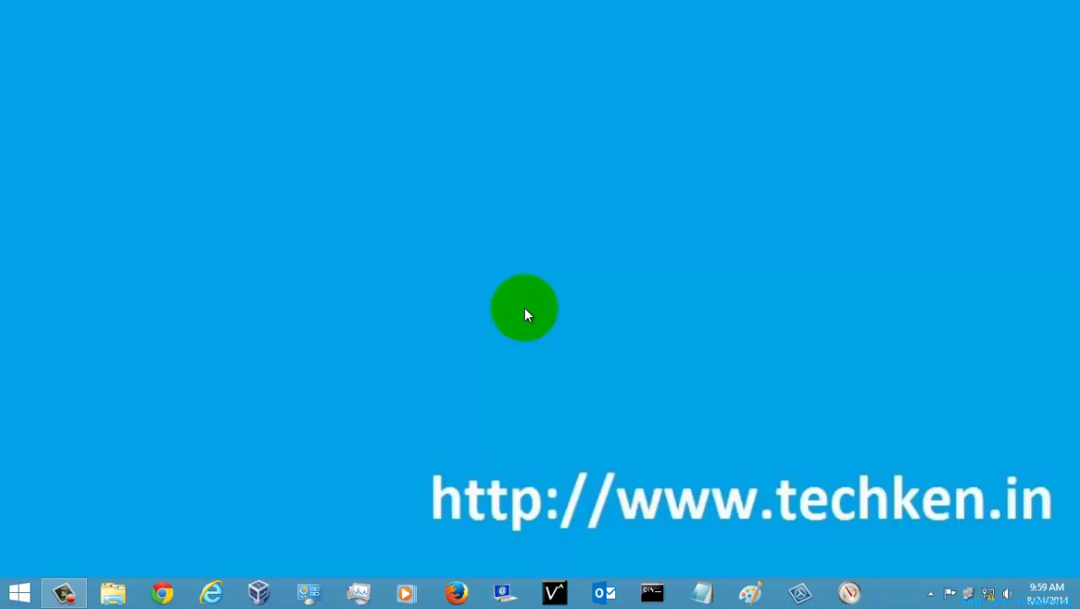
key("super")
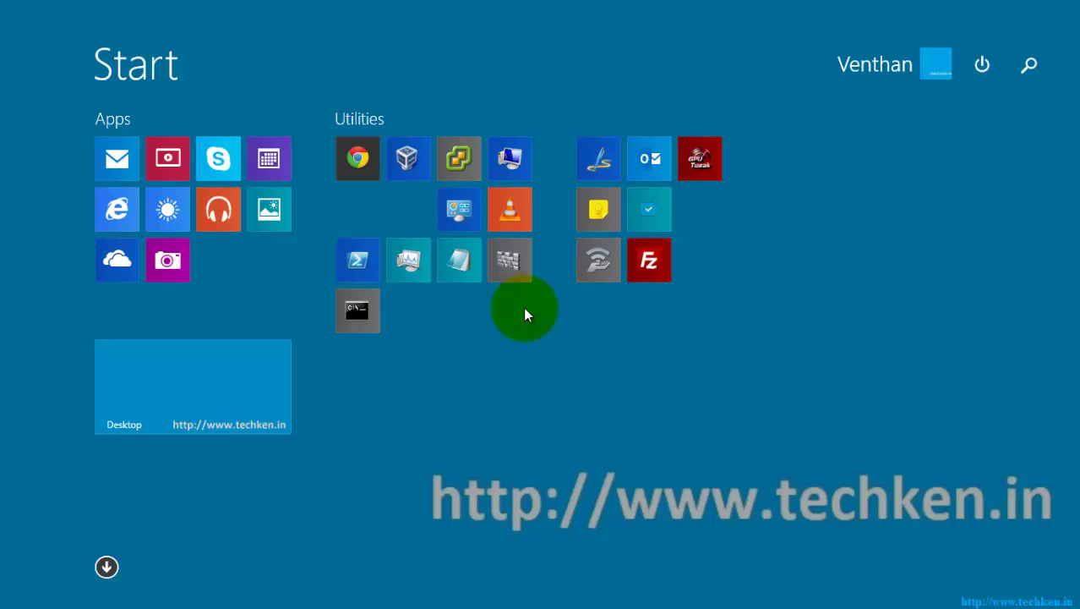
type("cmd")
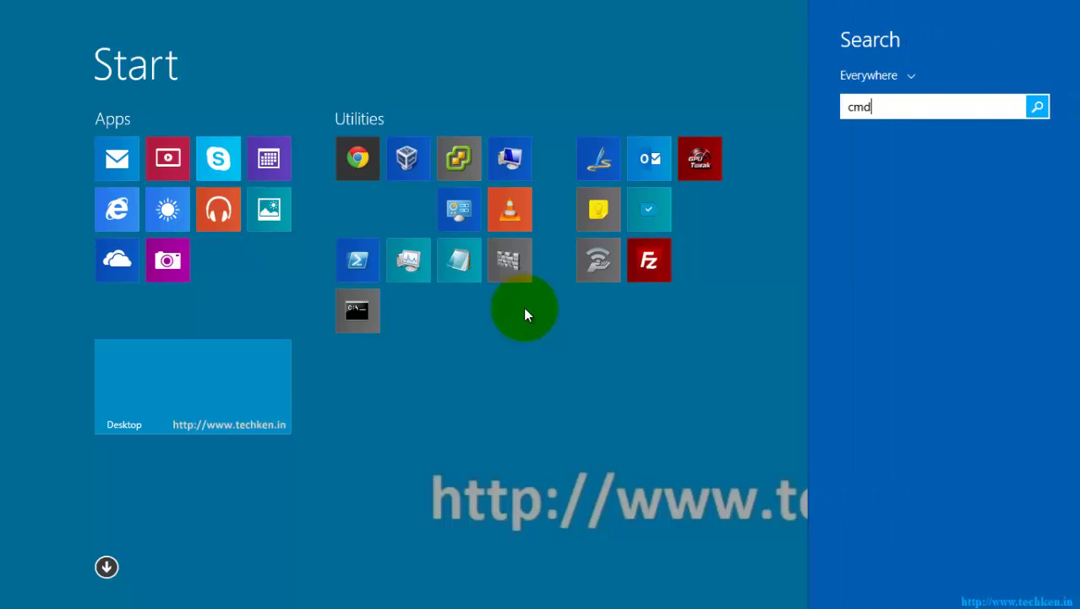
key("Return")
left_click_drag(413, 152, 611, 131)
left_click(491, 268)
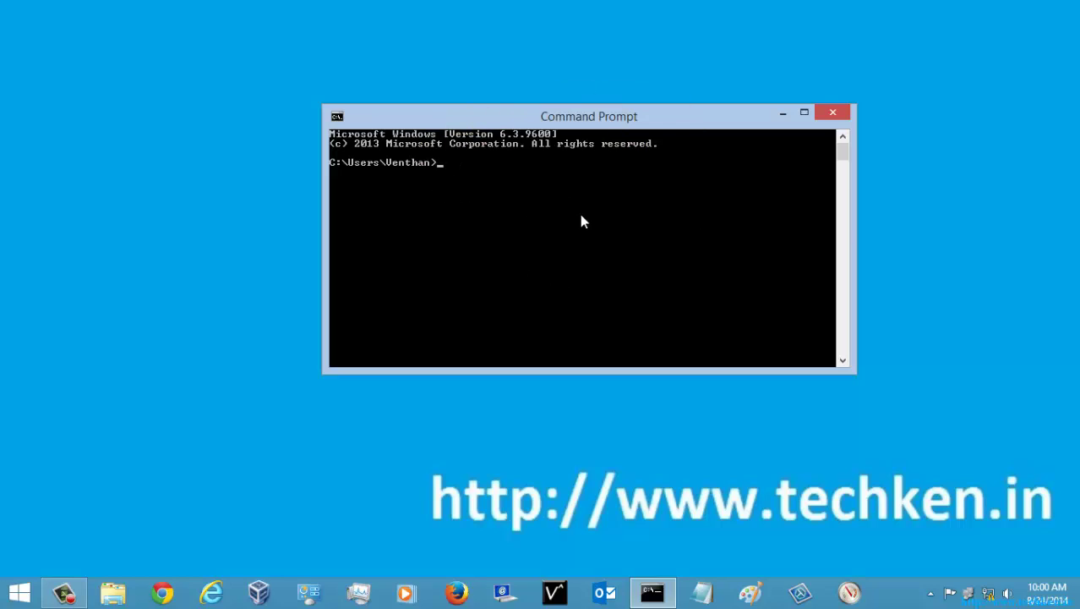
left_click(353, 173)
left_click(834, 113)
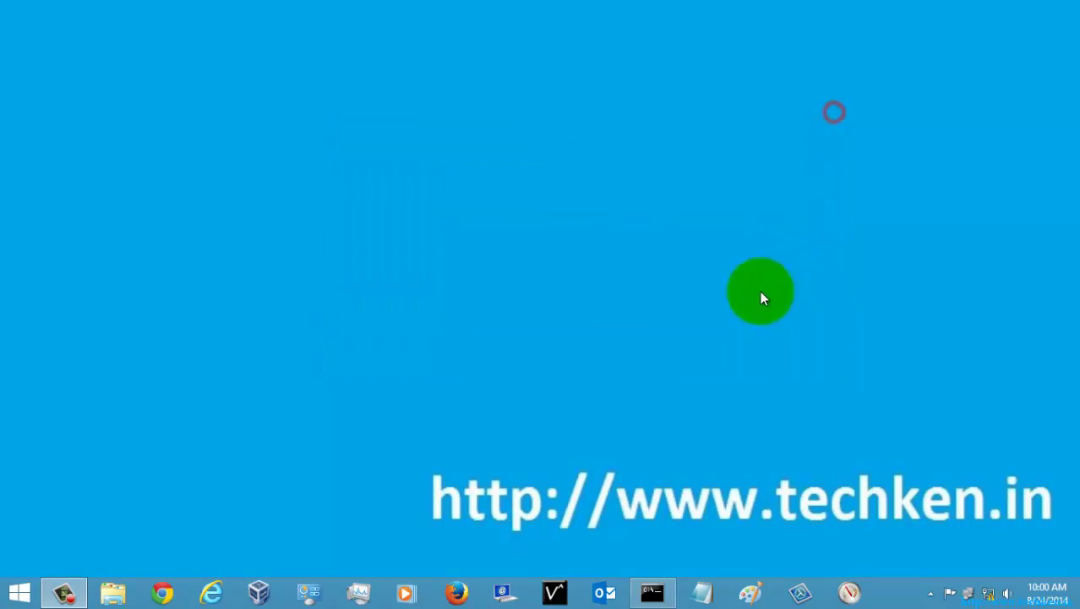
- Run Command Prompt as administrator and move its window toward the middle of the desktop
right_click(652, 594)
left_click(666, 415)
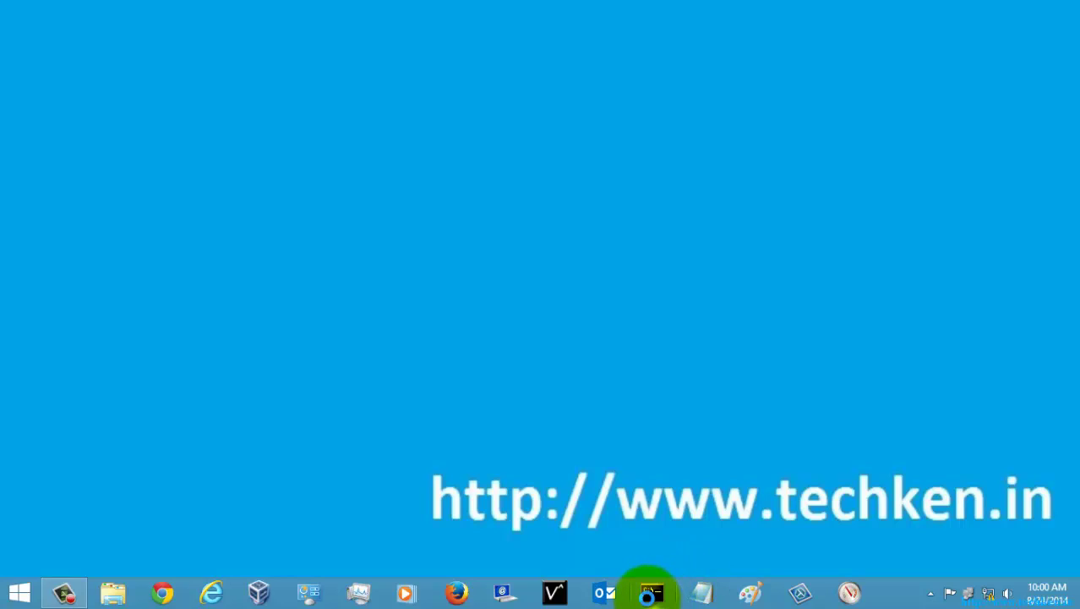
right_click(653, 593, "shift")
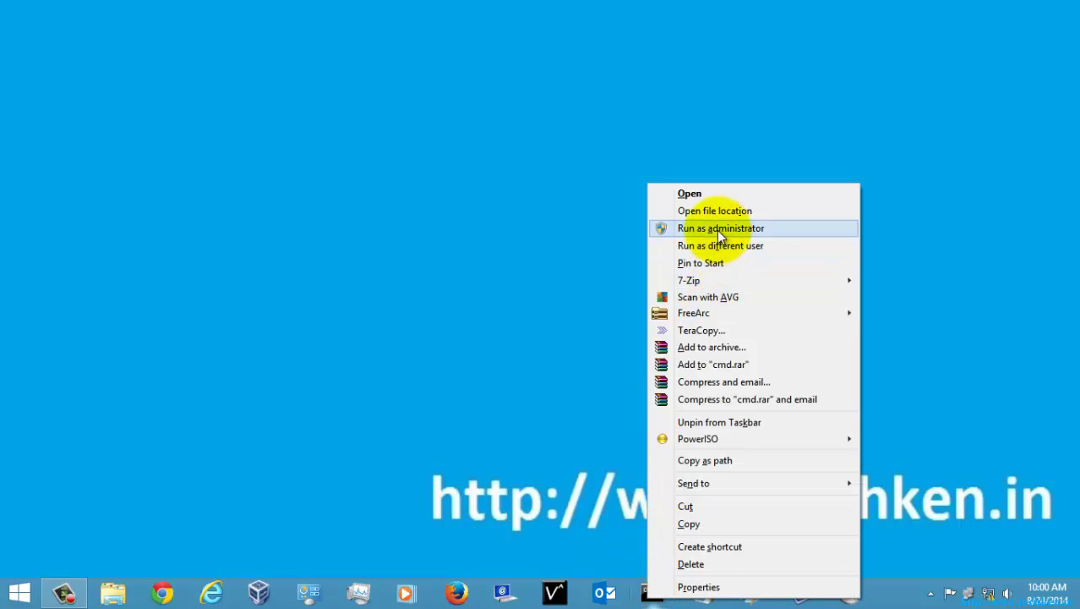
left_click(546, 506)
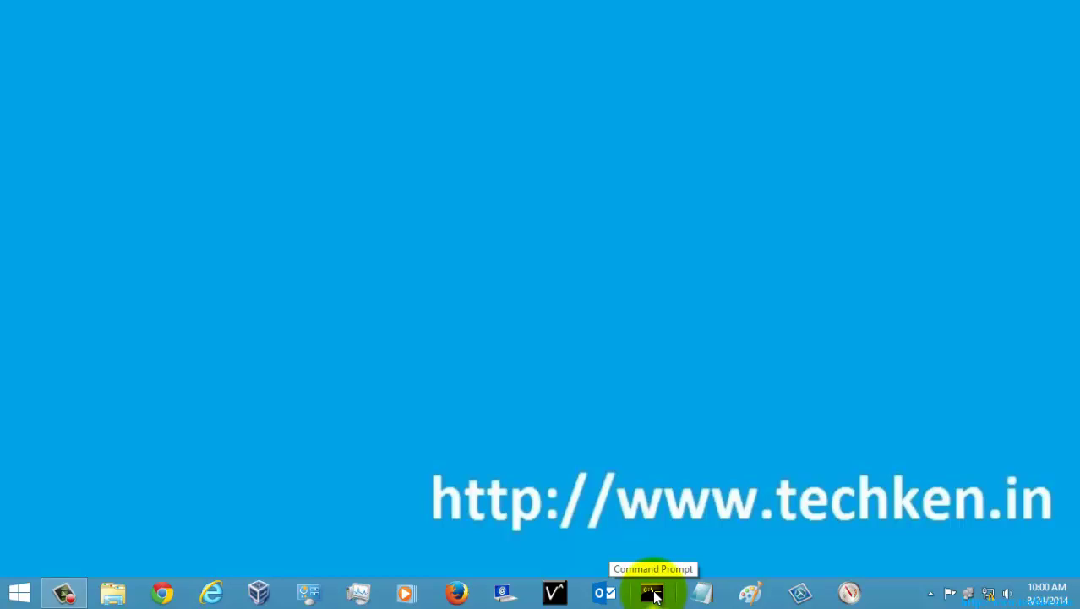
right_click(655, 596)
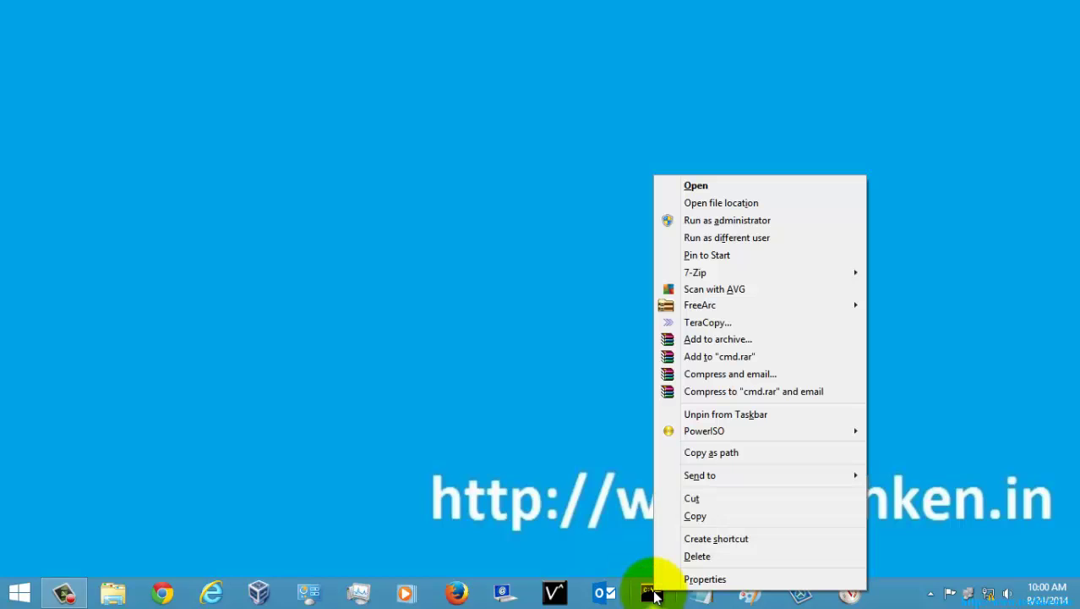
left_click(734, 221)
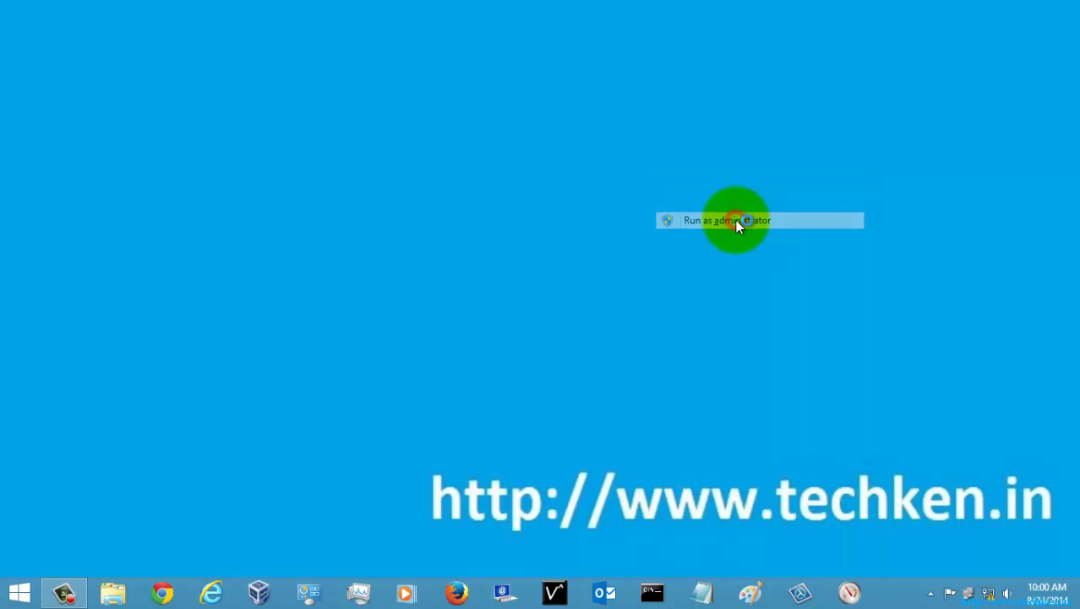
left_click_drag(193, 29, 529, 113)
left_click(532, 119)
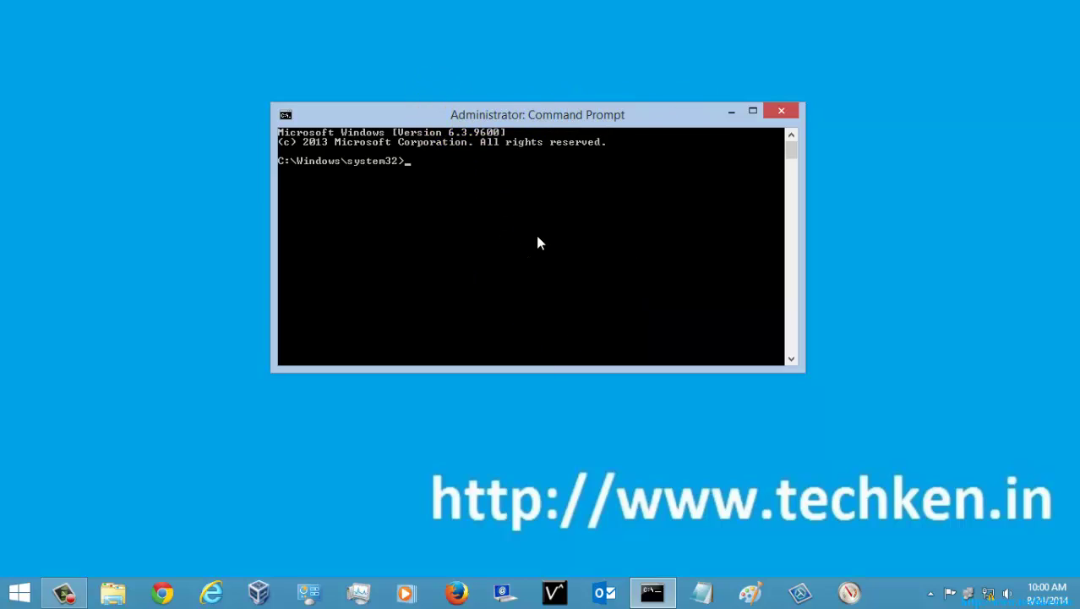
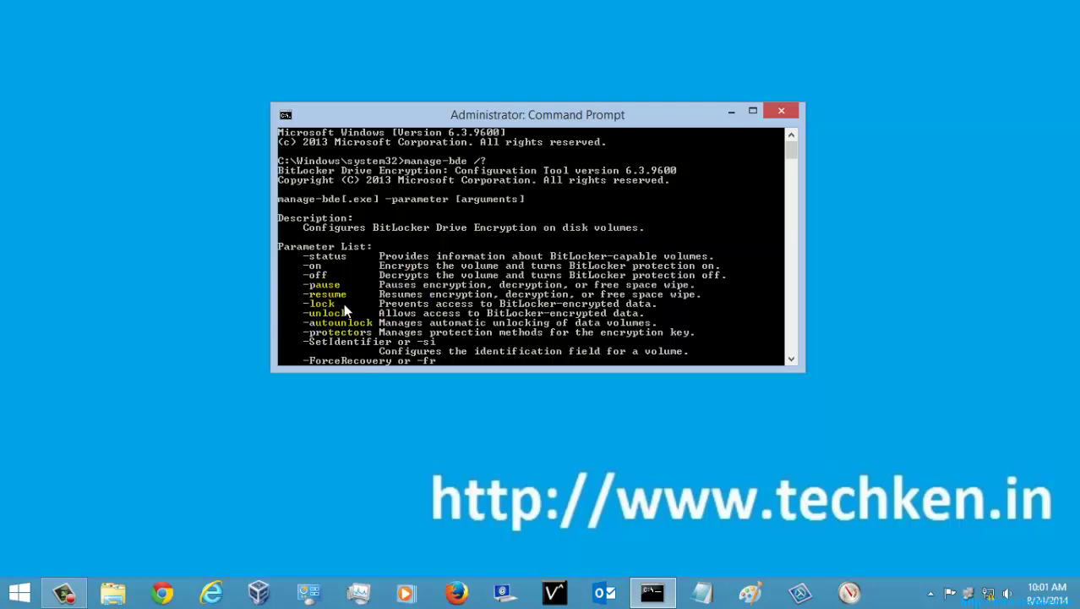
- Display the help for the lock parameter by running manage-bde -lock /?
scroll(343, 303, "down", 7)
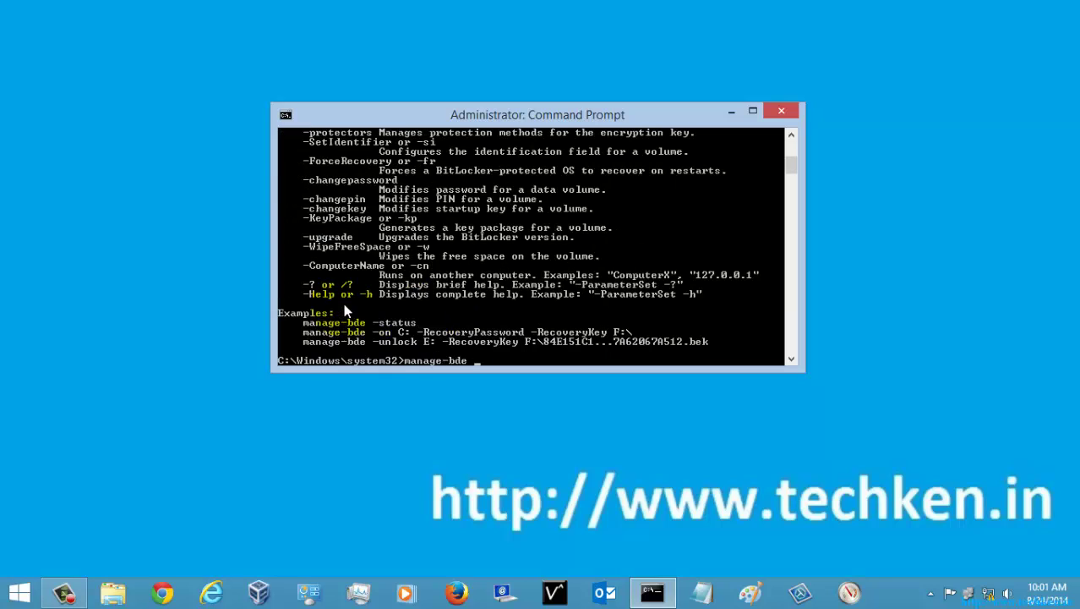
type("-lock /?")
key("Return")
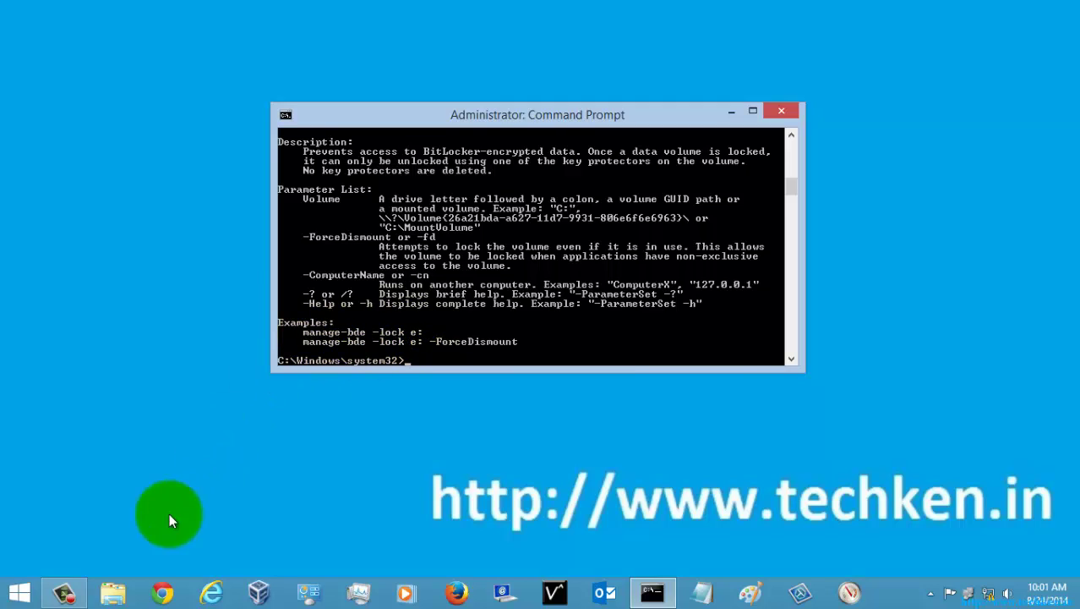
- Check the drive letter of the encrypted VEN-Primary drive in This PC and close the window
left_click(116, 597)
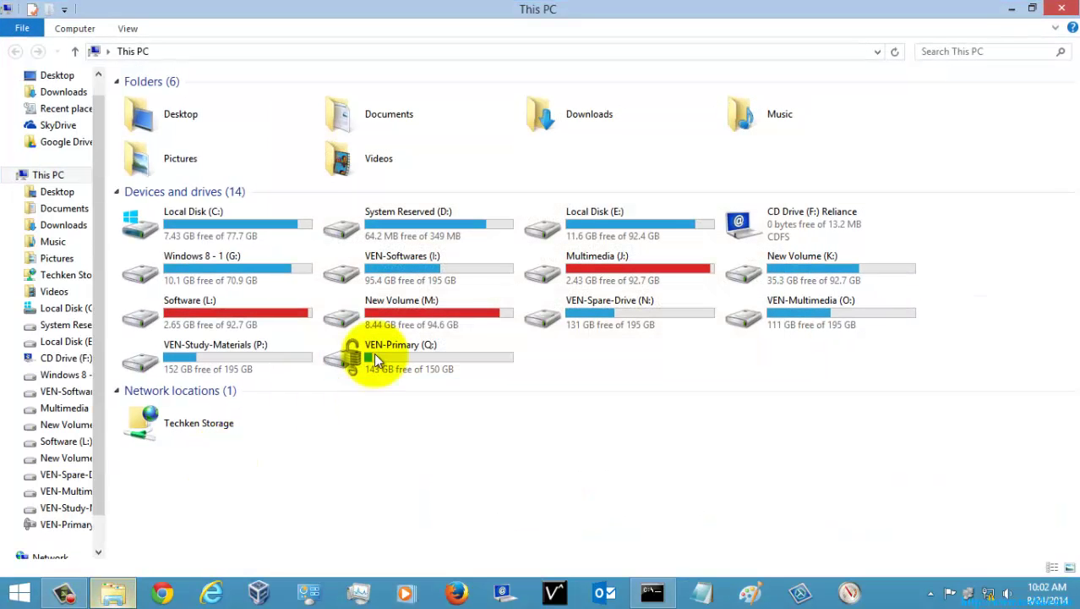
left_click(414, 356)
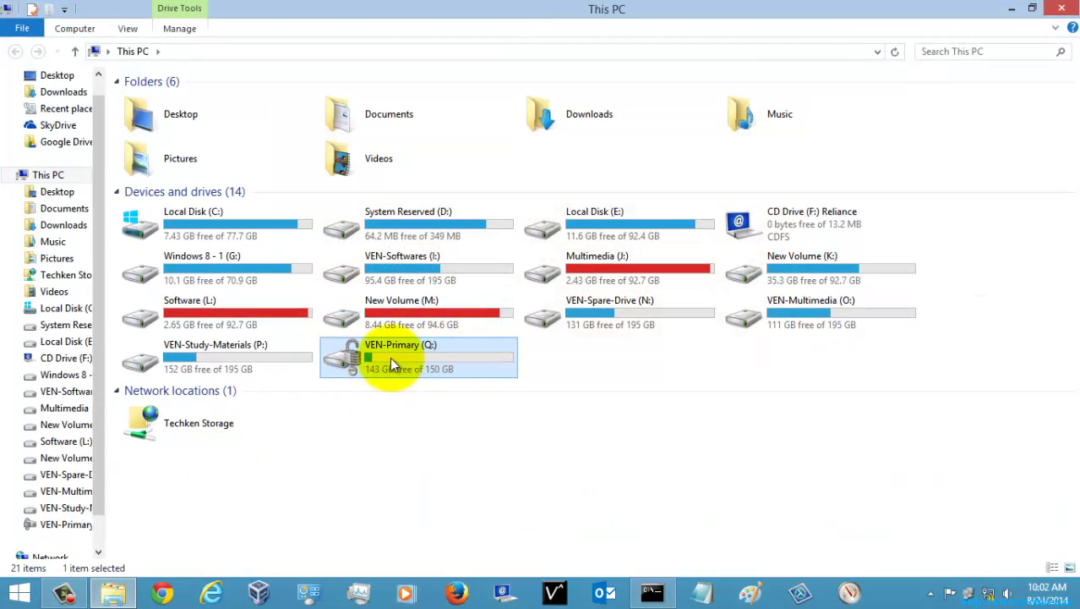
left_click(1062, 8)
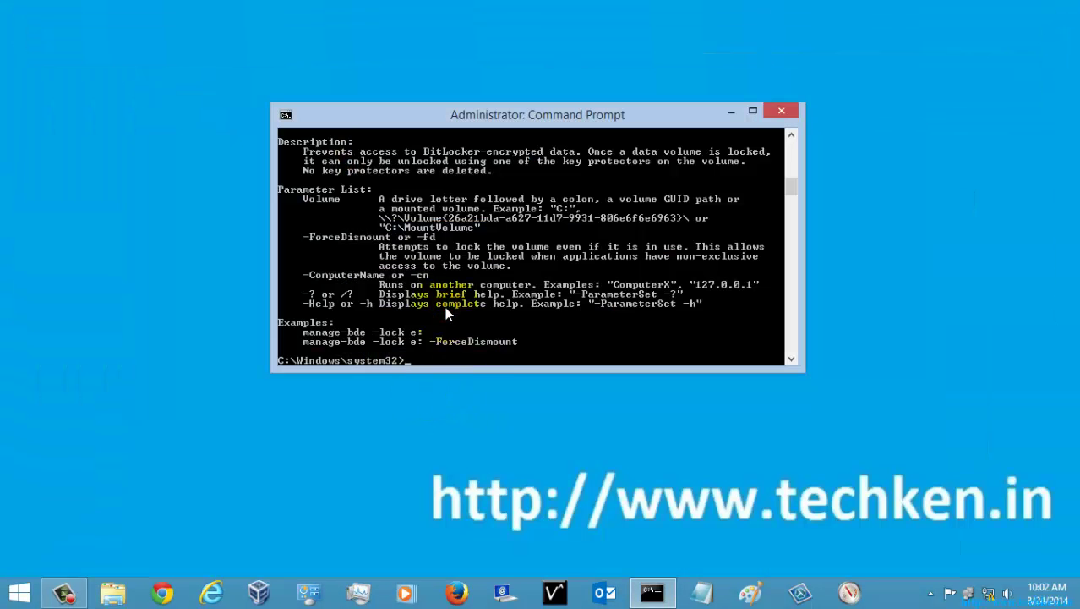
- Lock the encrypted VEN-Primary drive by running manage-bde -lock q: in the administrator Command Prompt
key("Up")
key("BackSpace")
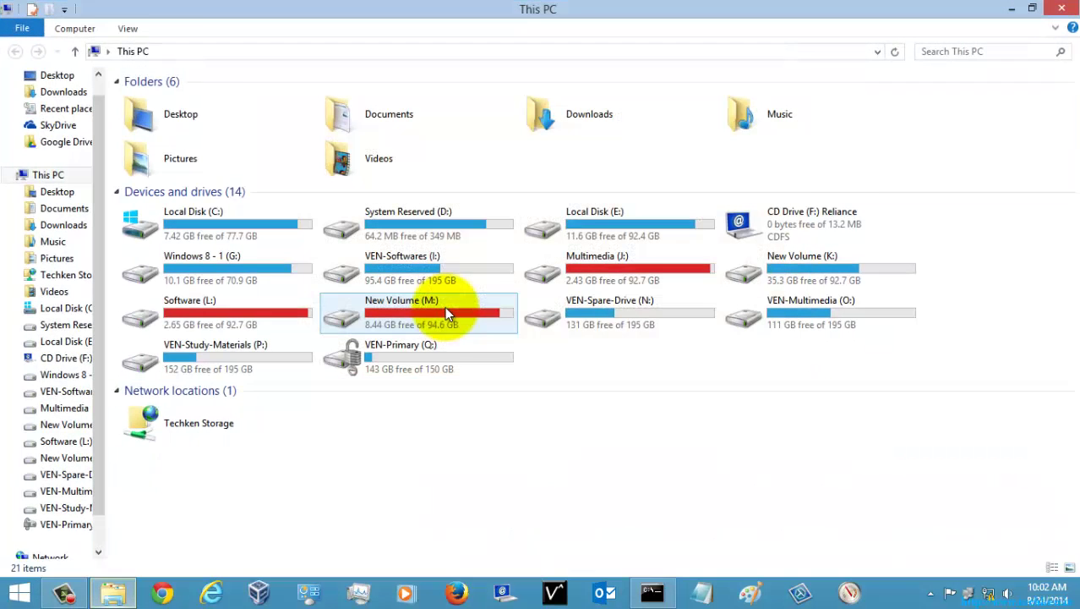
left_click(422, 353)
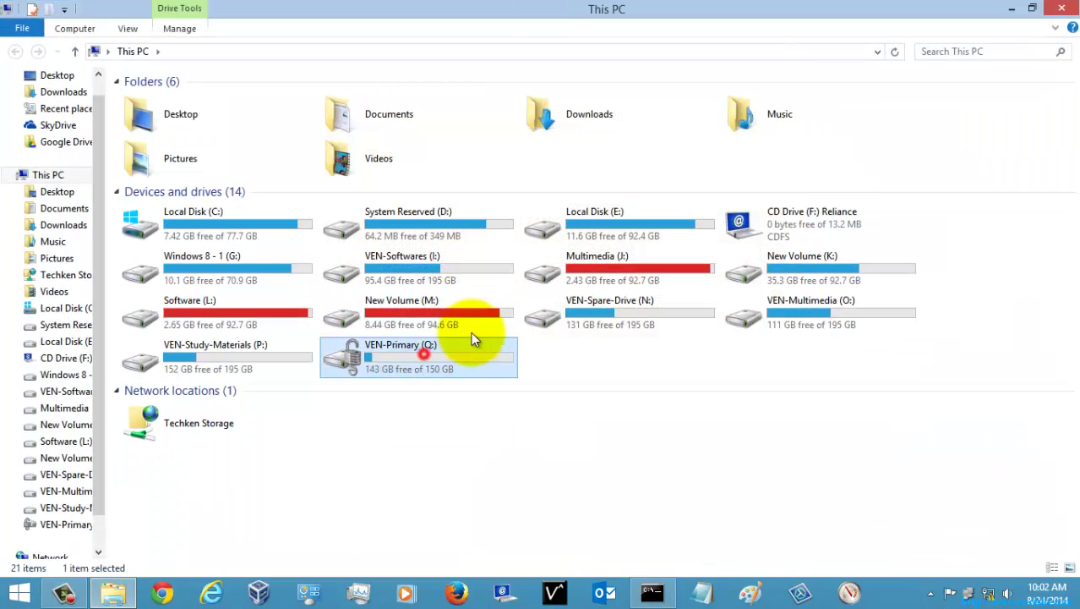
left_click(1062, 8)
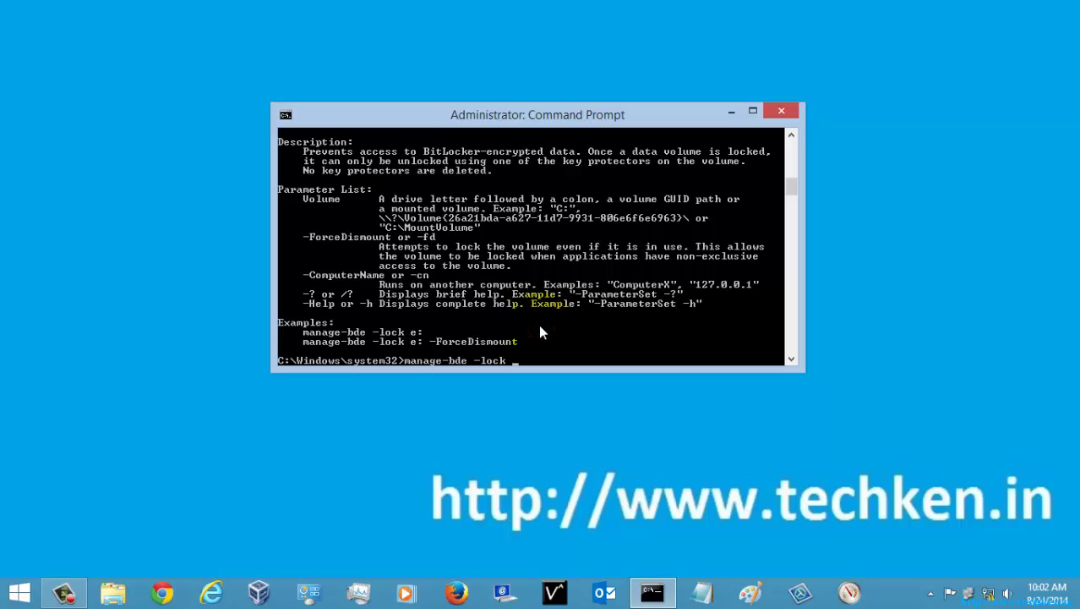
type("q:")
key("Return")
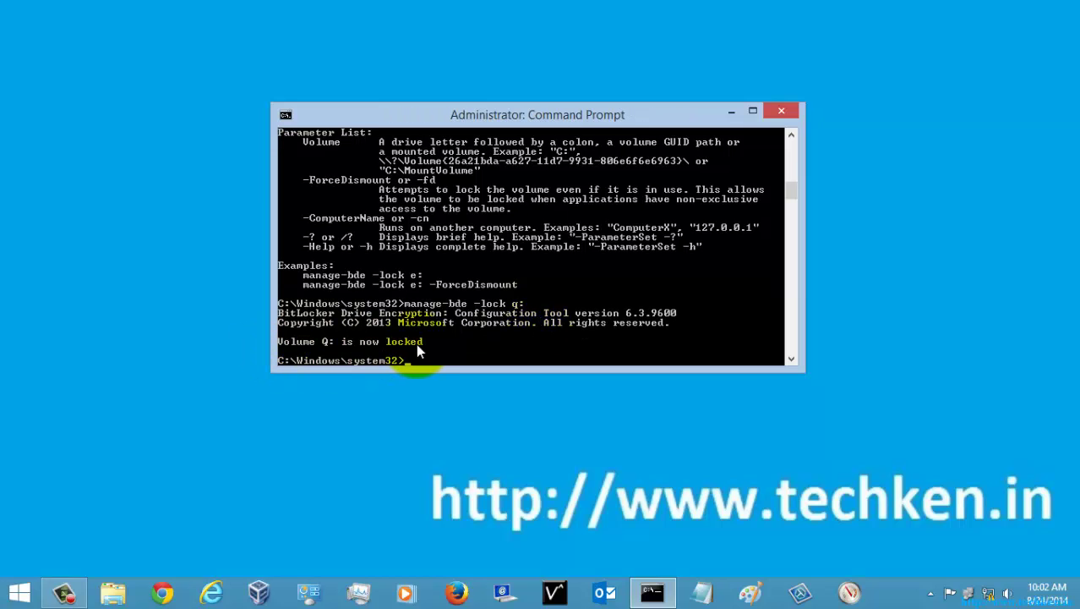
- Open the locked VEN-Primary (Q:) drive from This PC to call up its BitLocker unlock prompt
key("super+e")
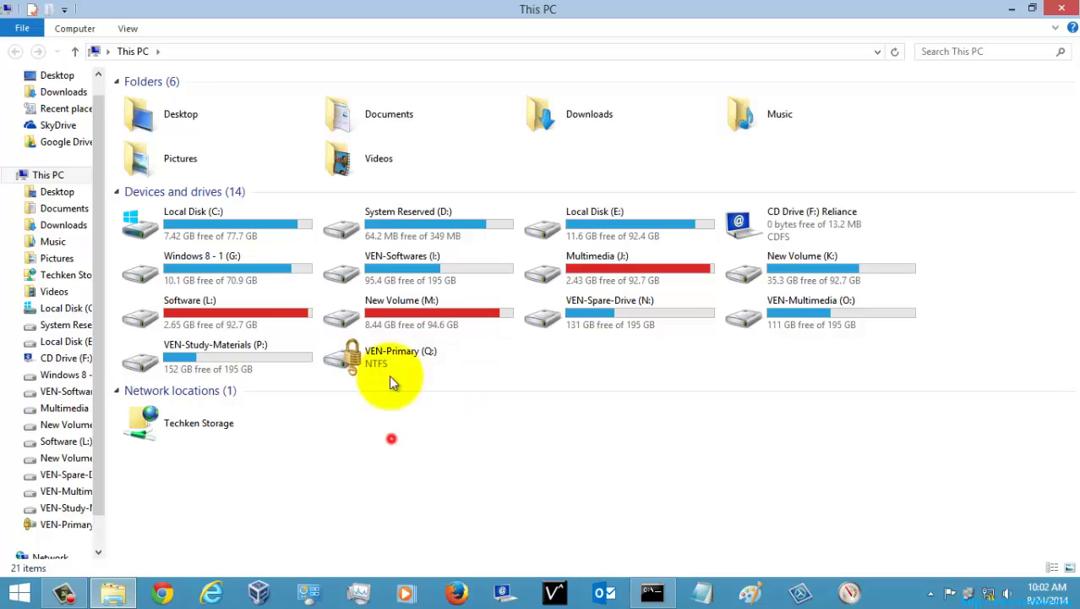
left_click(382, 357)
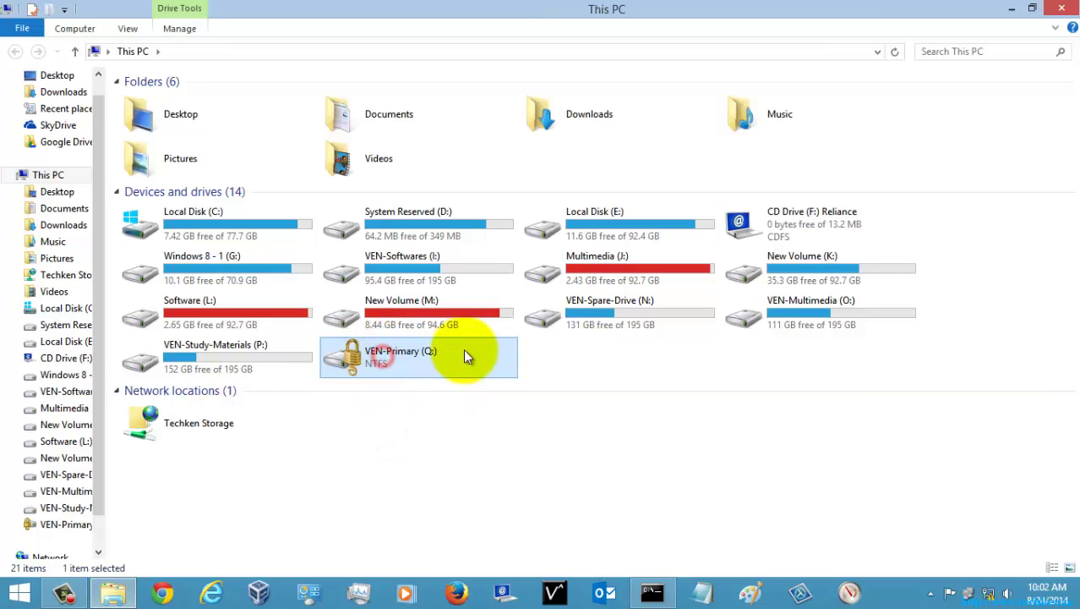
double_click(381, 357)
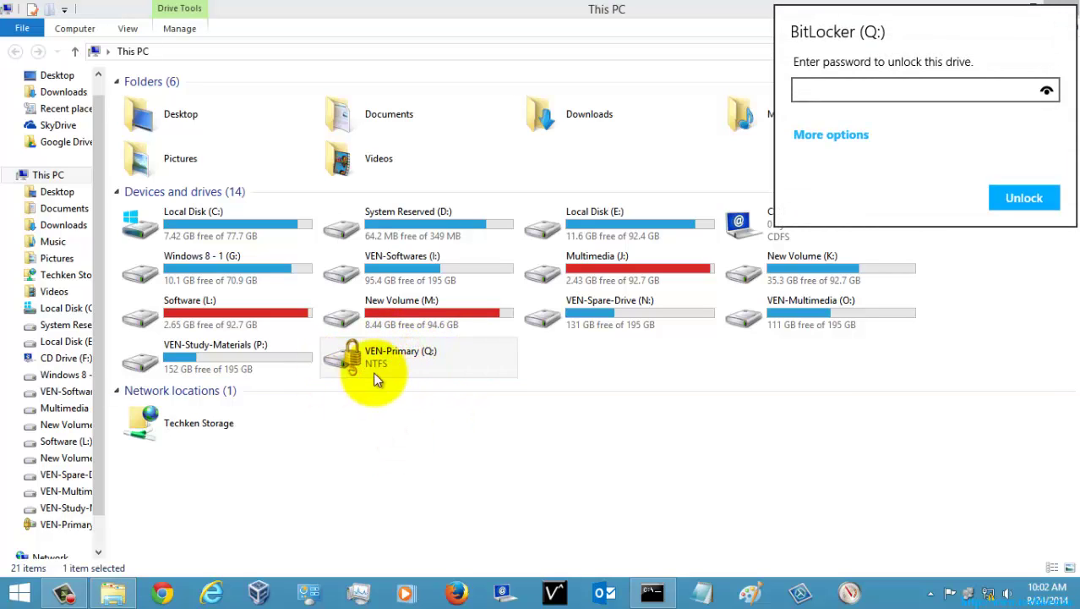
- Unlock the VEN-Primary (Q:) drive by entering its BitLocker password, and close the This PC window
left_click(922, 90)
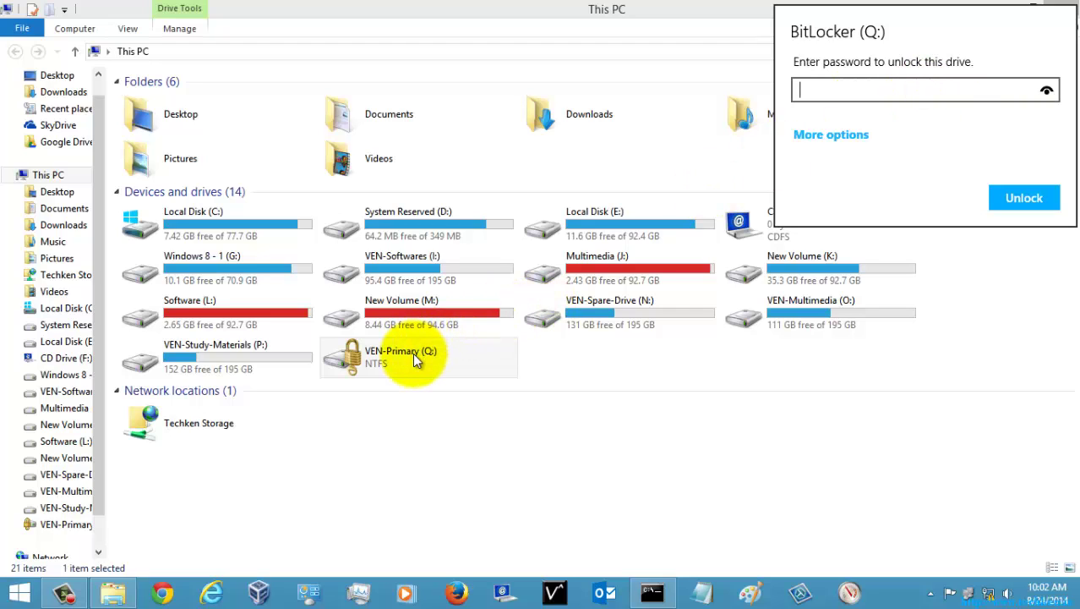
left_click(879, 91)
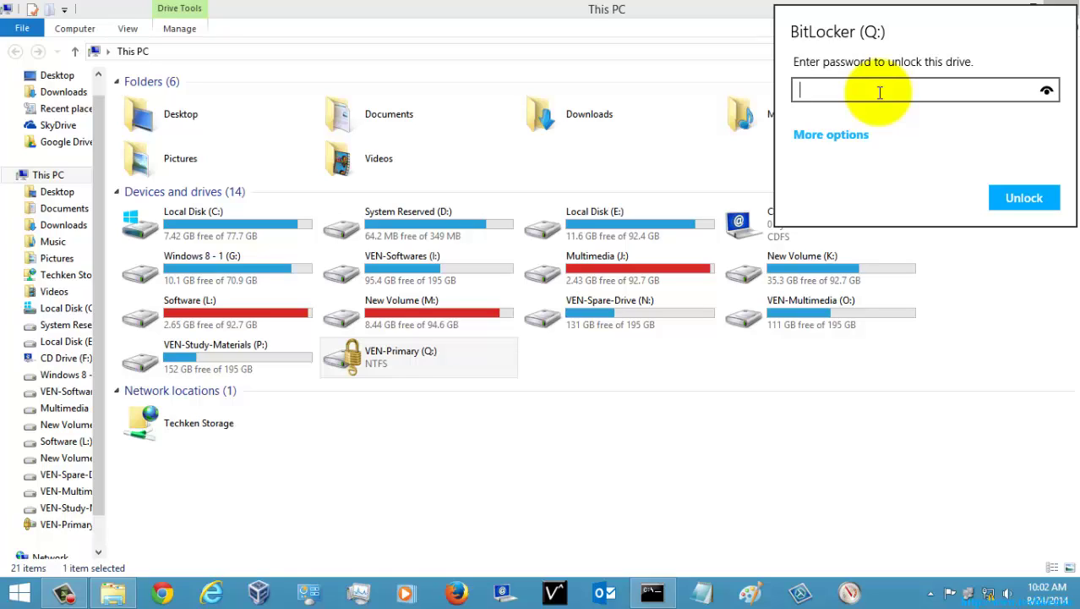
type("********")
key("Return")
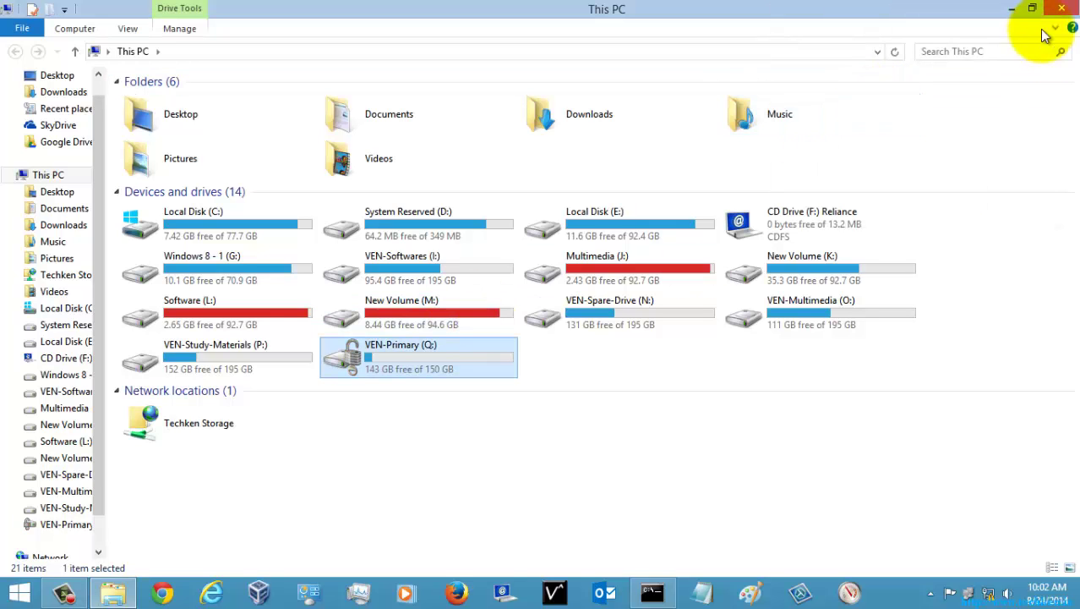
left_click(1062, 7)
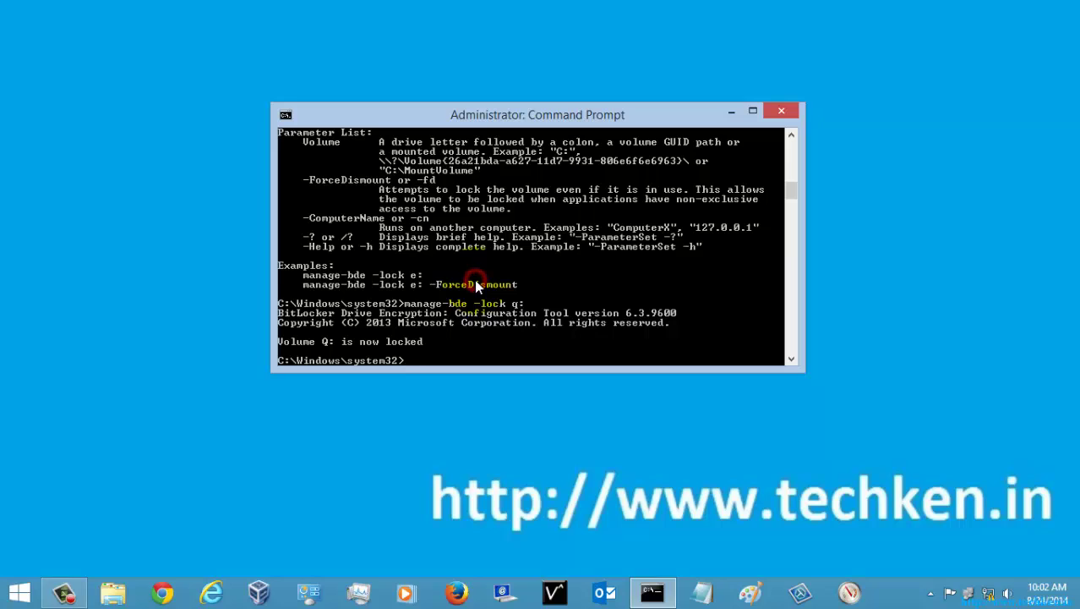
- Search for Task Scheduler from the Start screen and open it, keeping the Command Prompt window open
left_click_drag(507, 115, 546, 112)
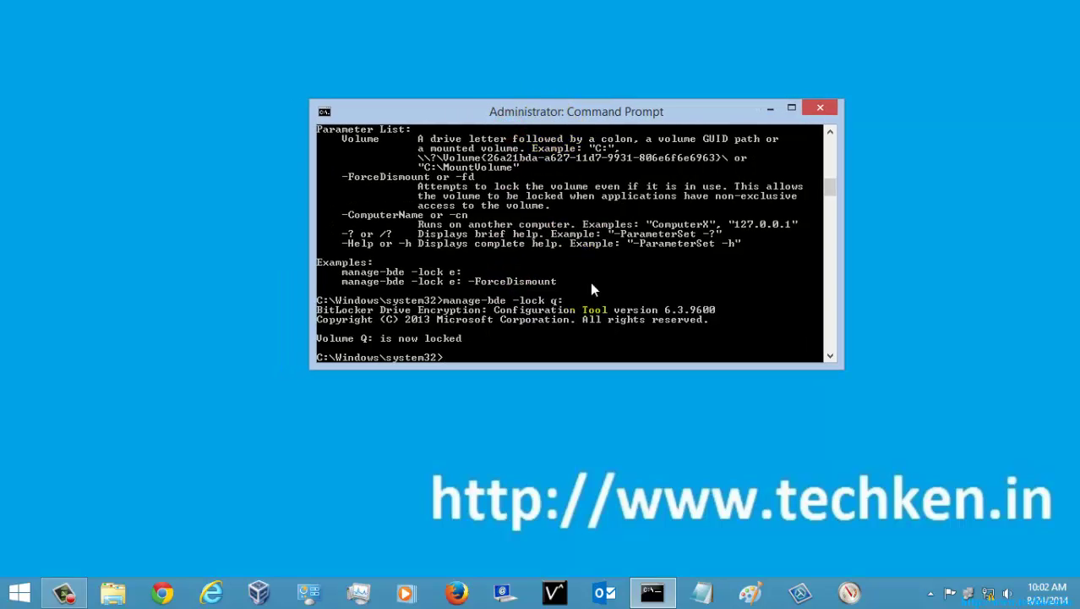
key("super")
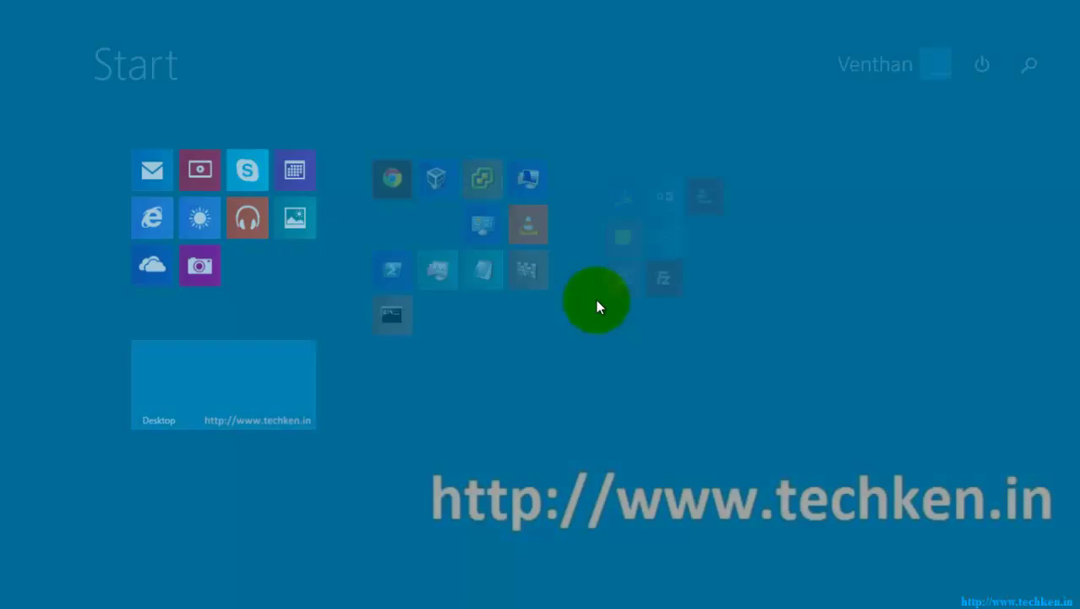
type("task Manager")
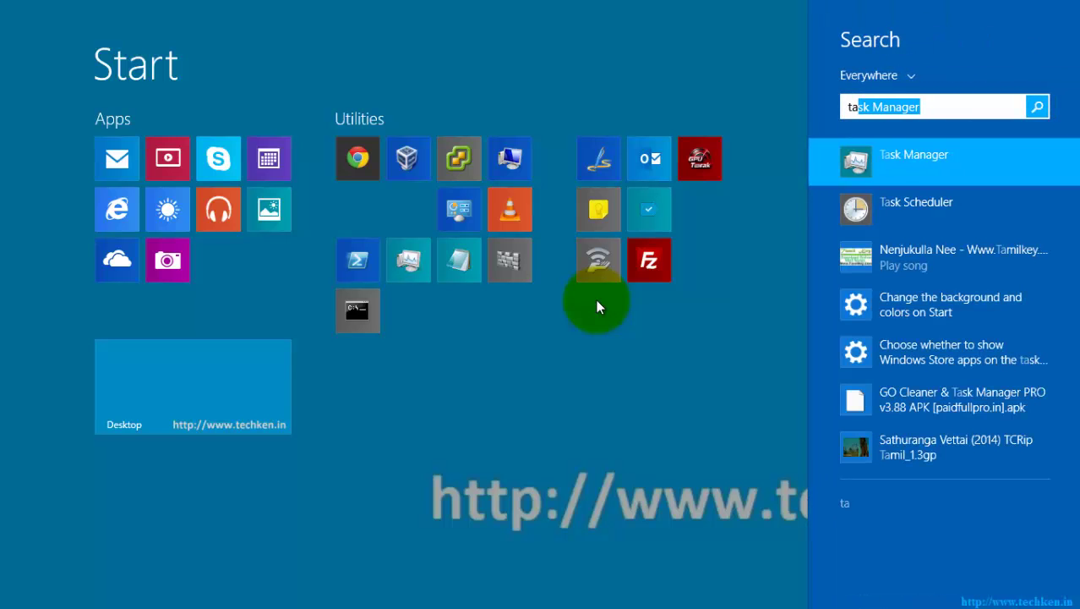
key("Down")
key("Return")
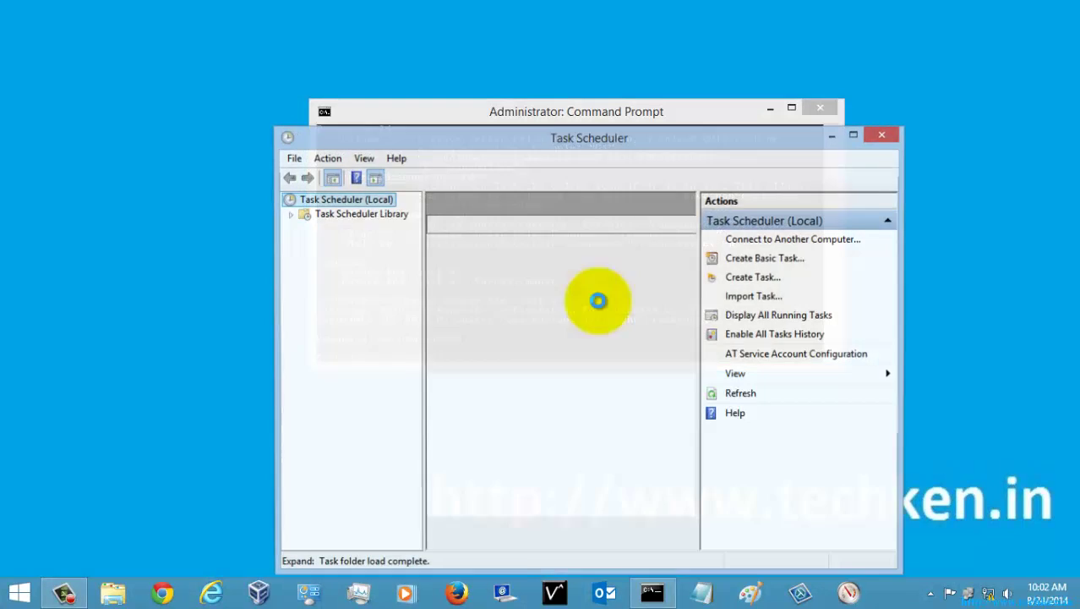
left_click_drag(585, 138, 590, 48)
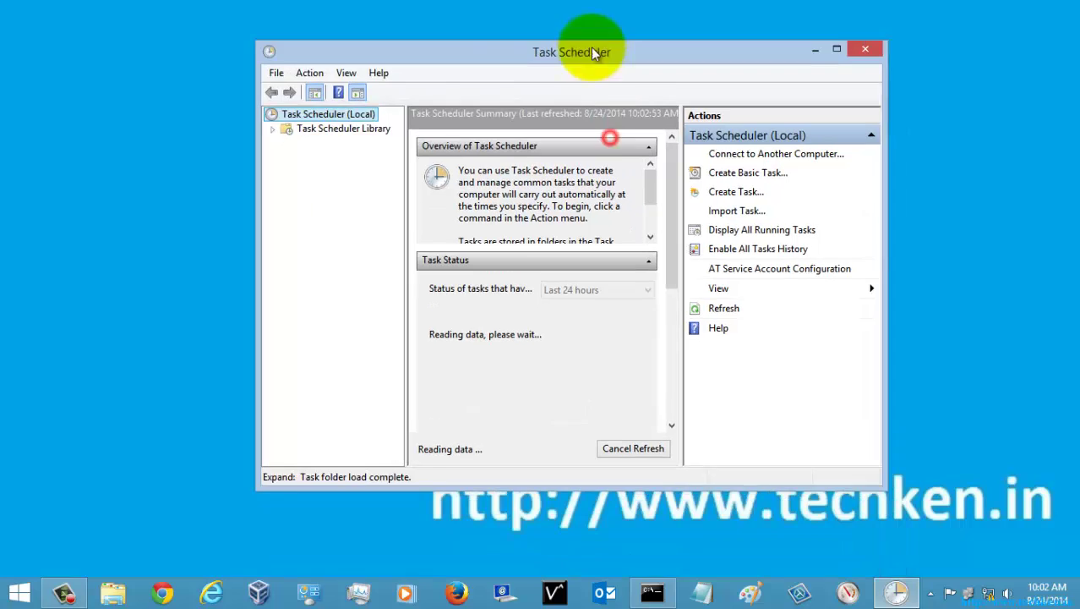
- Create a new task in the Task Scheduler Library with "Auto Lock Q Drive" as both its name and its description
left_click(323, 123)
right_click(324, 123)
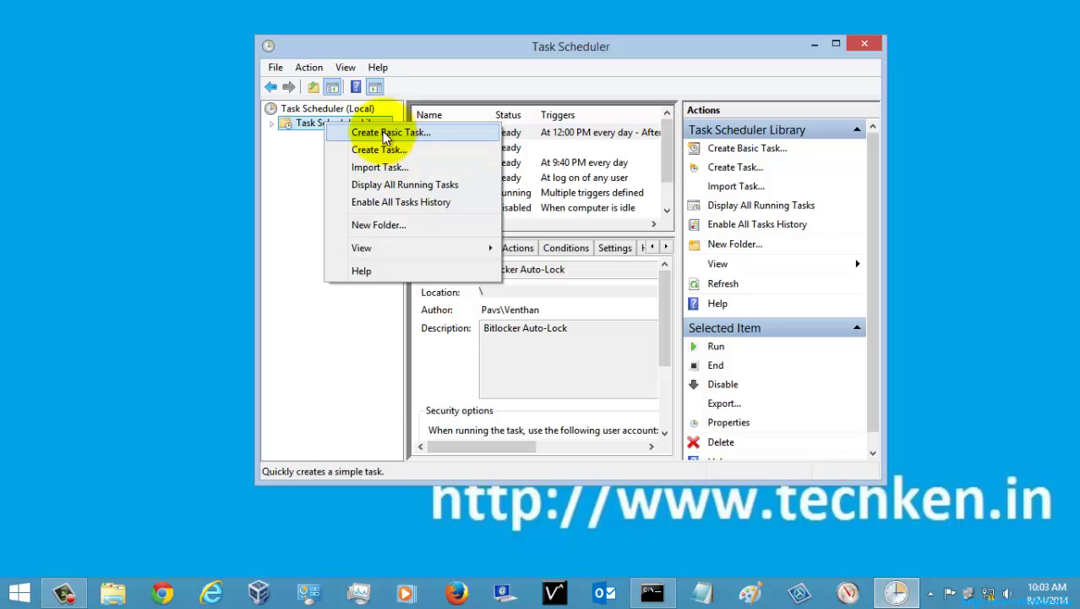
left_click(385, 153)
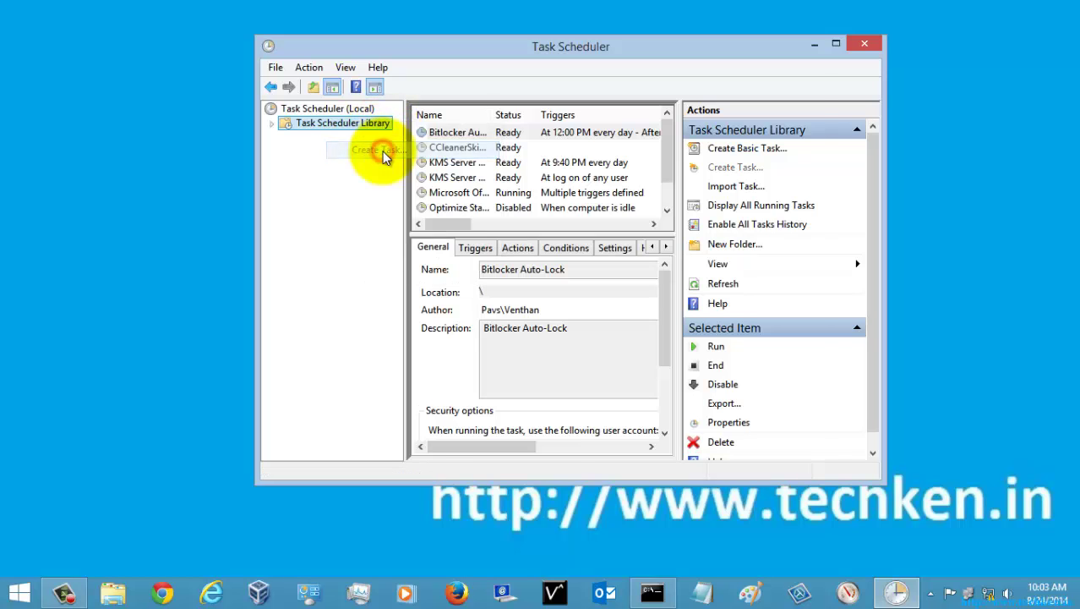
left_click(595, 78)
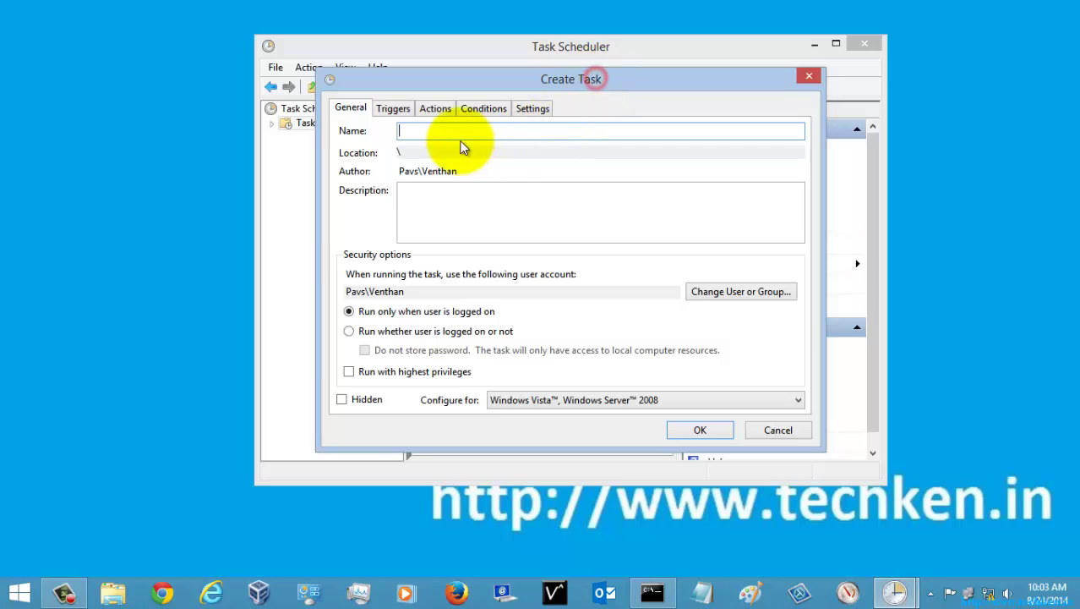
left_click(442, 133)
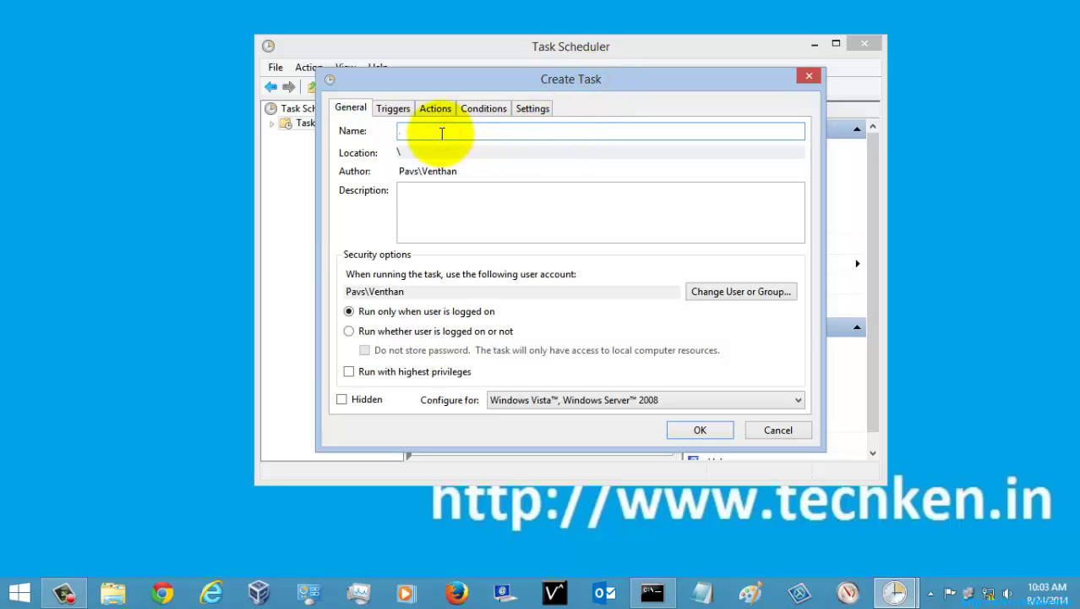
type("Auto Lock Q Drive")
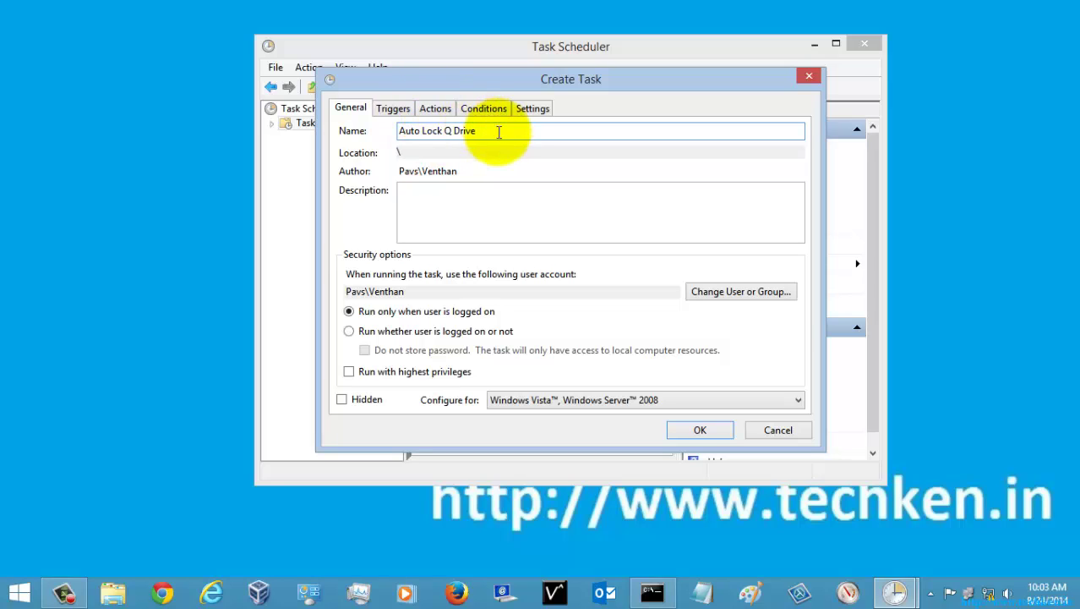
left_click_drag(497, 133, 399, 135)
key("ctrl+c")
left_click(449, 207)
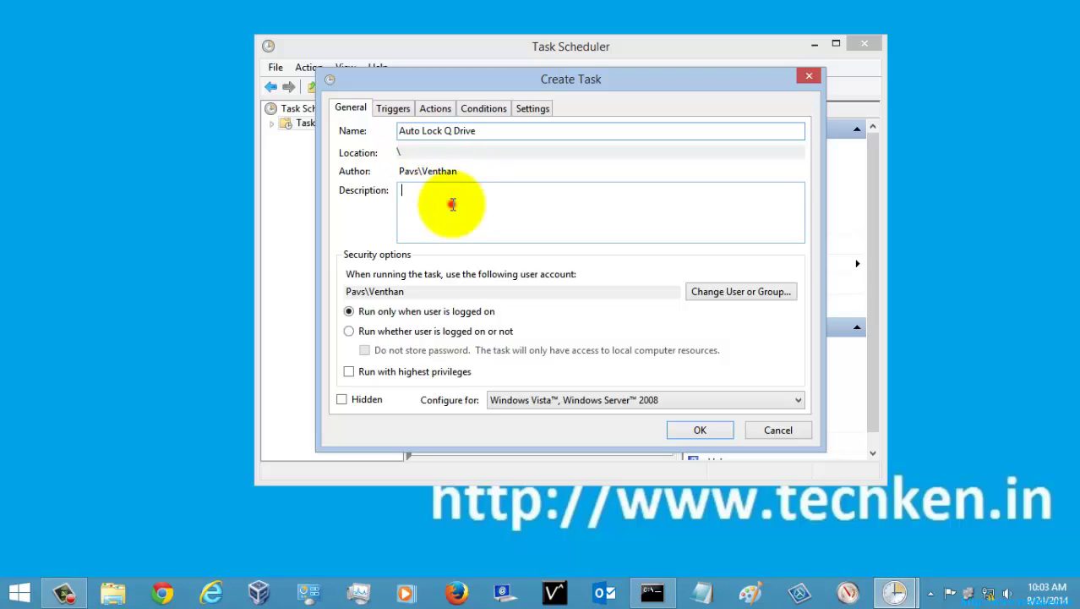
key("ctrl+v")
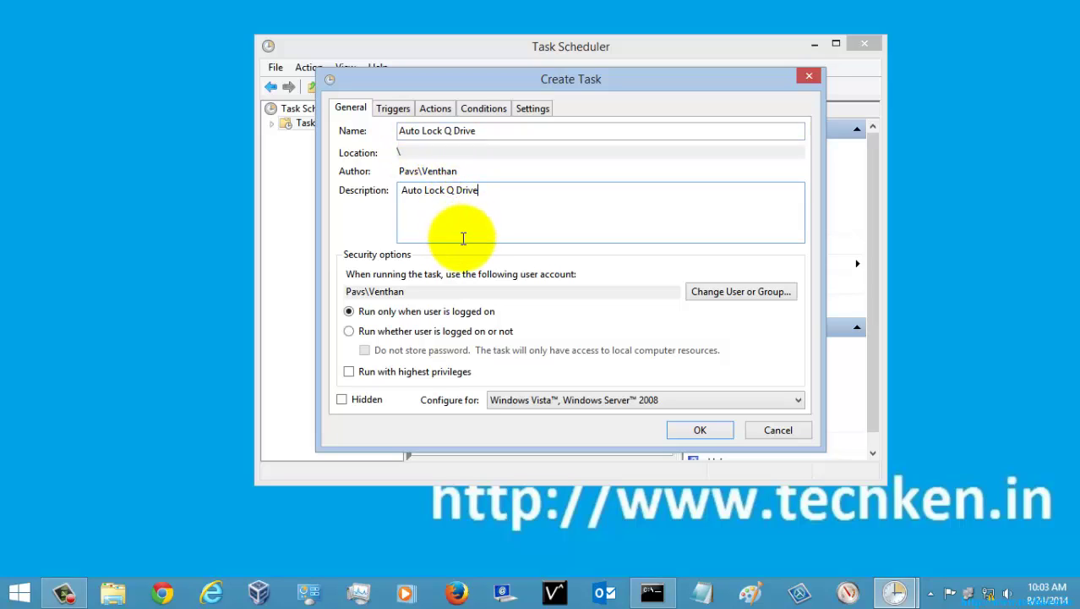
- Set the task to run with highest privileges and configure it for Windows 8.1
left_click(349, 372)
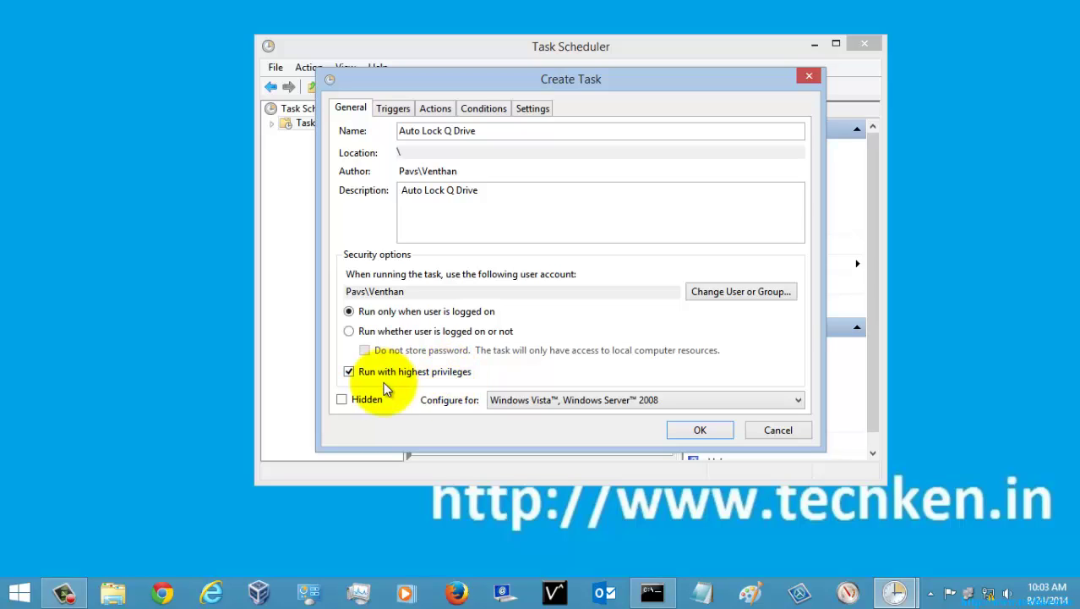
left_click(660, 403)
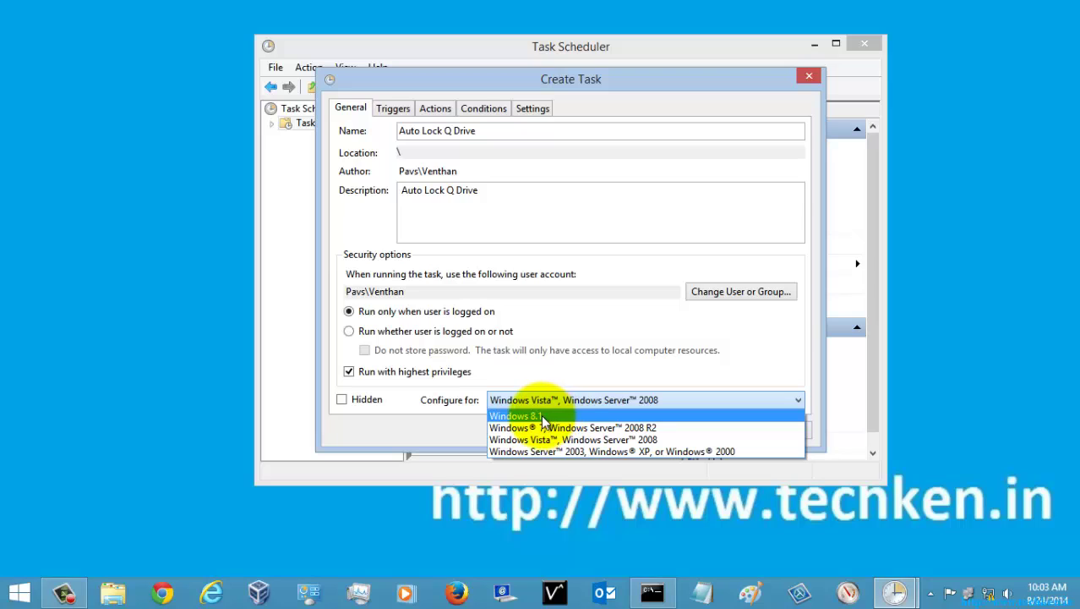
left_click(538, 416)
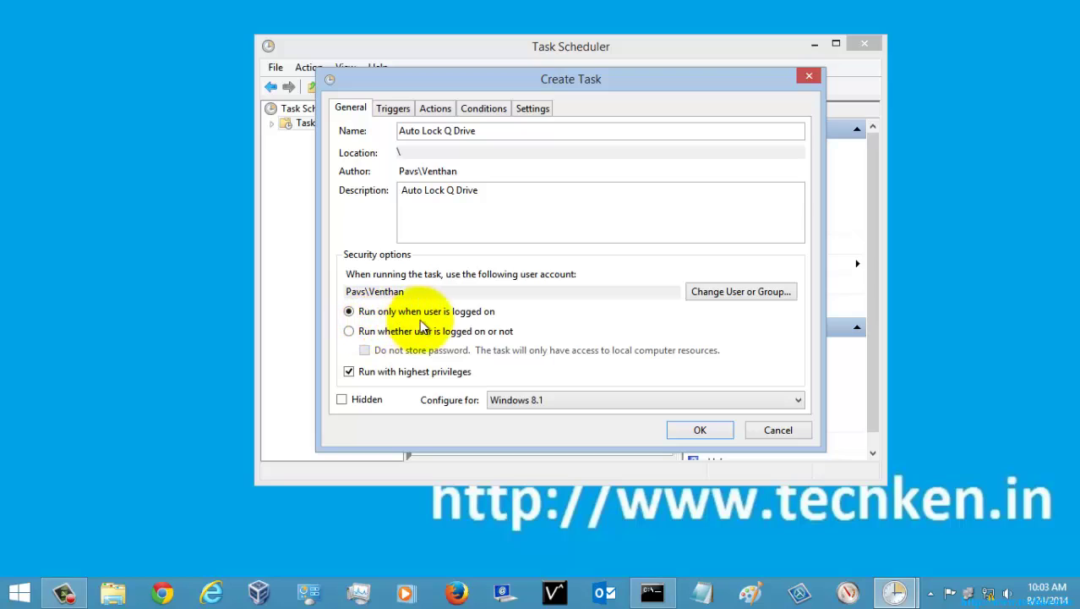
- Add a new trigger that begins the task on a schedule, daily, recurring every 1 day
left_click(391, 107)
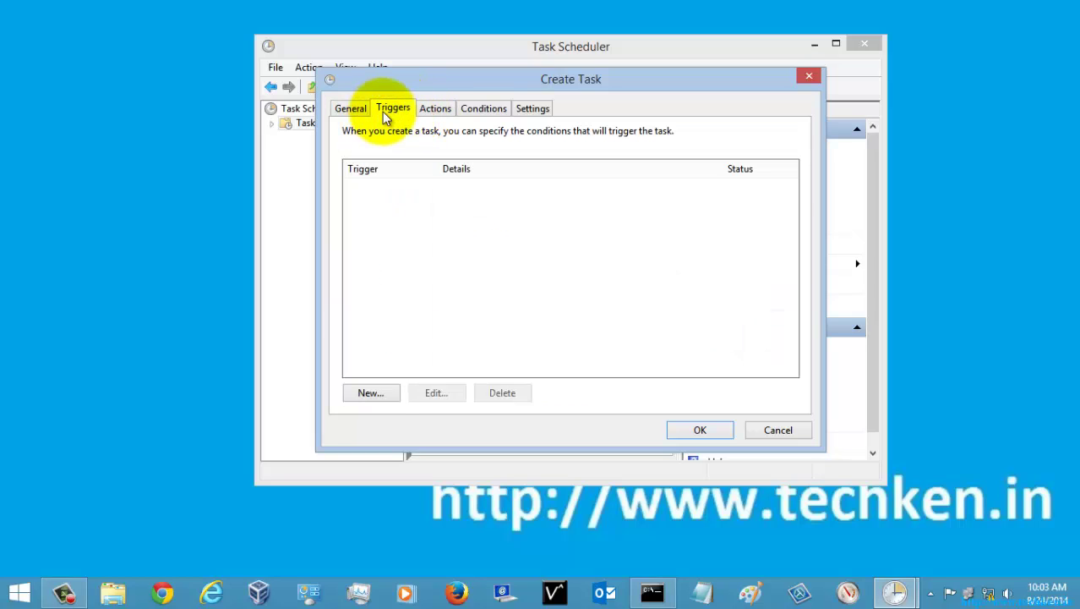
left_click(374, 393)
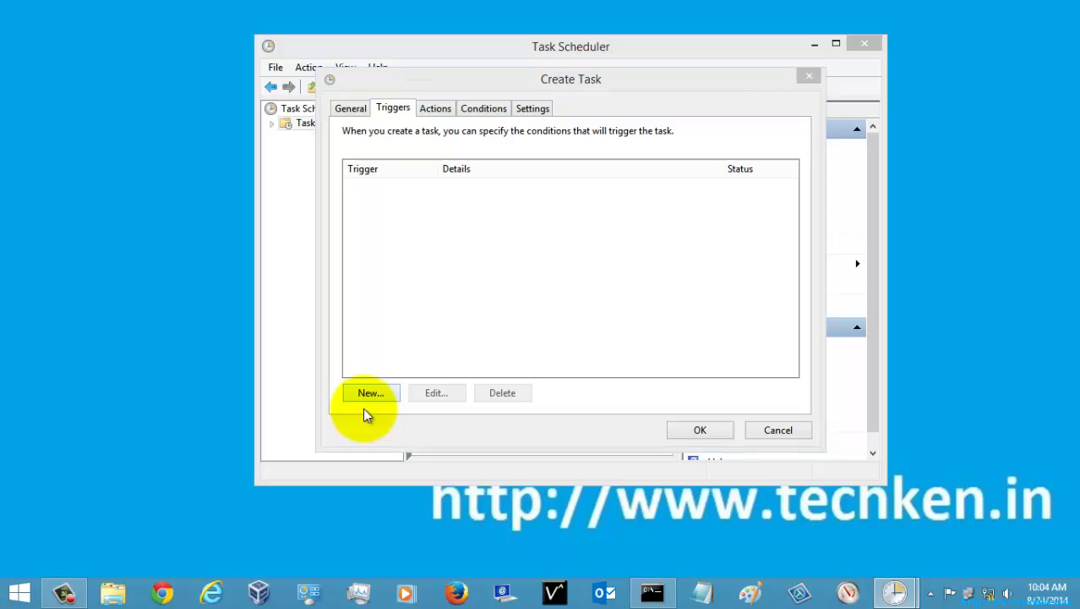
left_click_drag(552, 92, 566, 65)
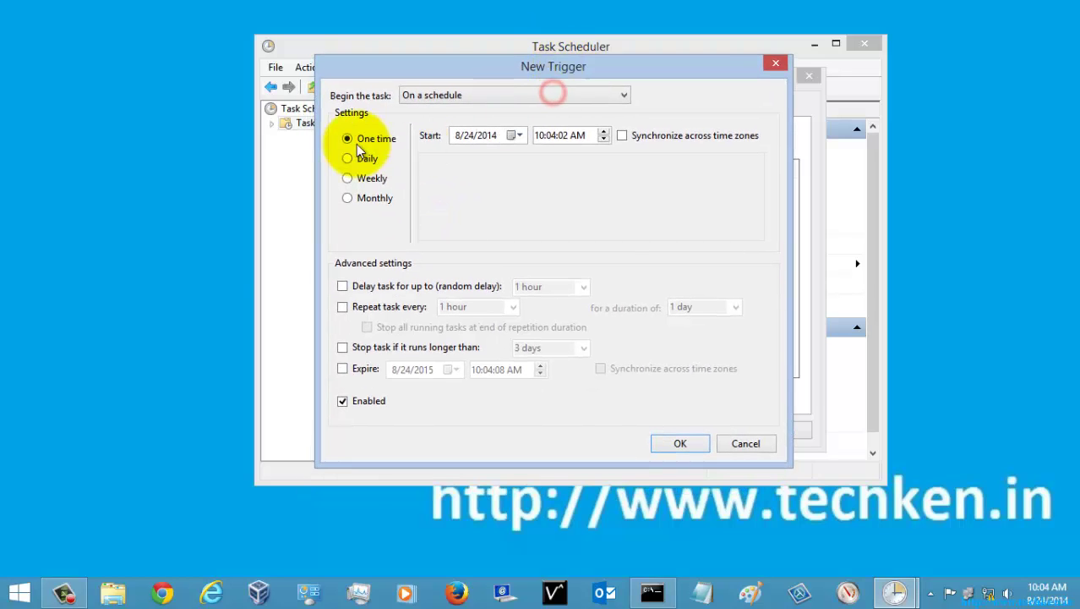
left_click(571, 94)
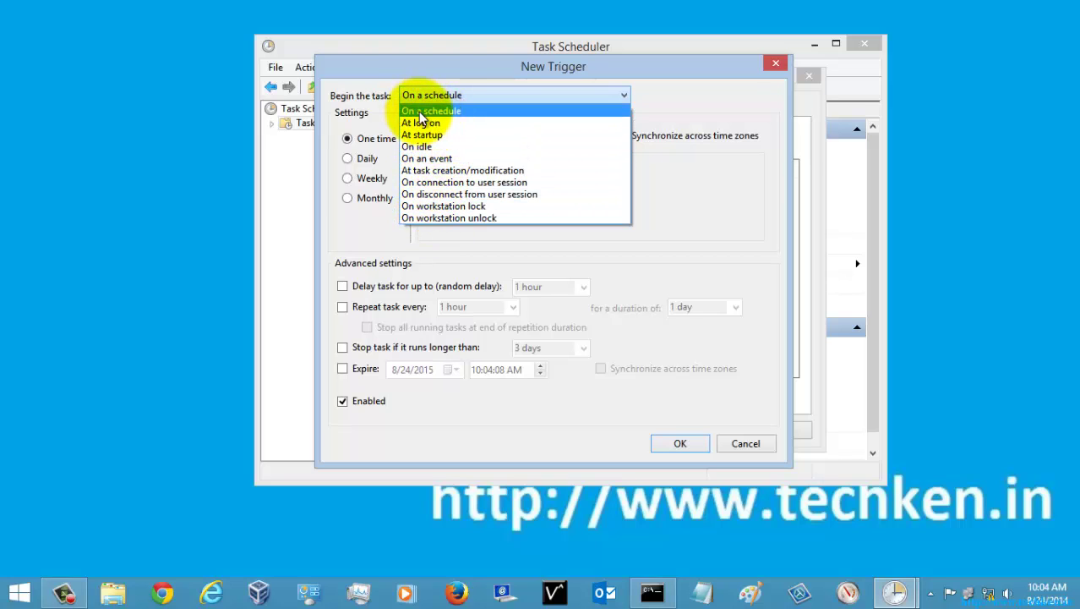
left_click(447, 115)
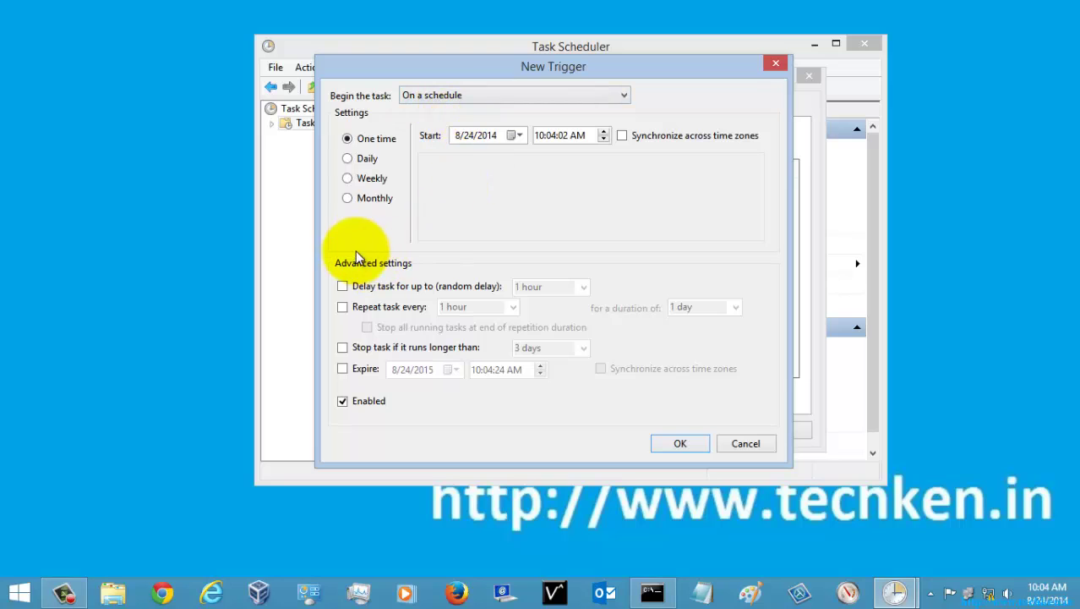
left_click(347, 161)
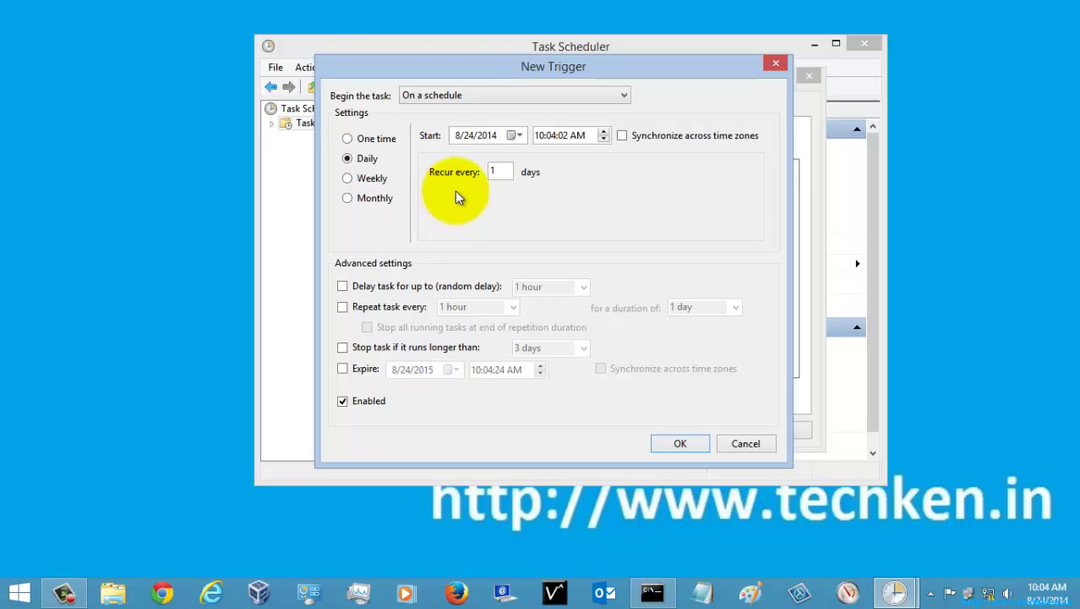
left_click(498, 173)
double_click(498, 172)
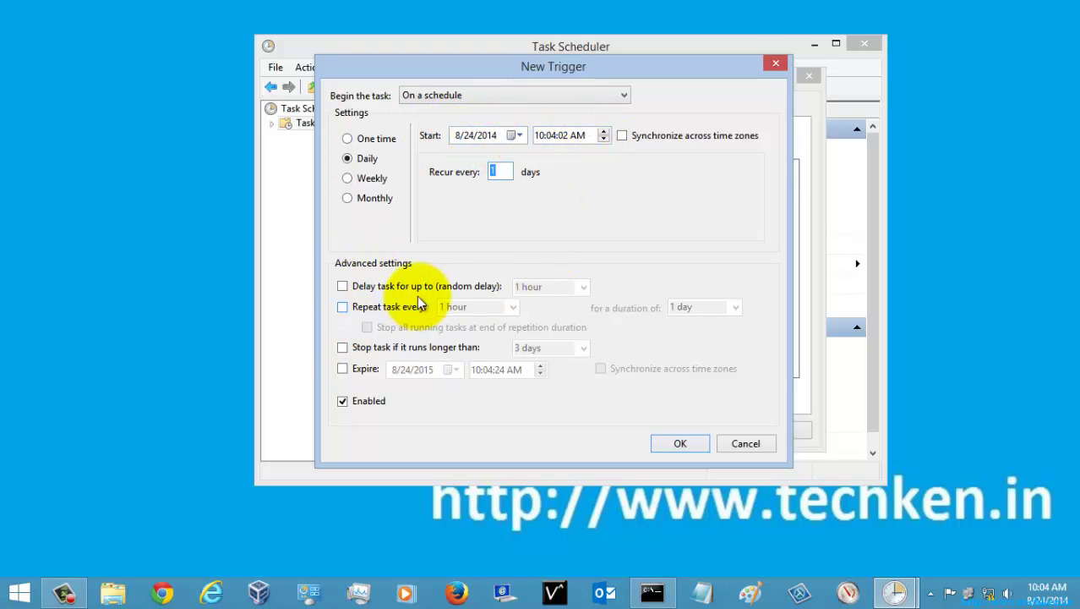
- Enable repetition for the daily trigger and set it to repeat every 15 minutes
left_click(341, 307)
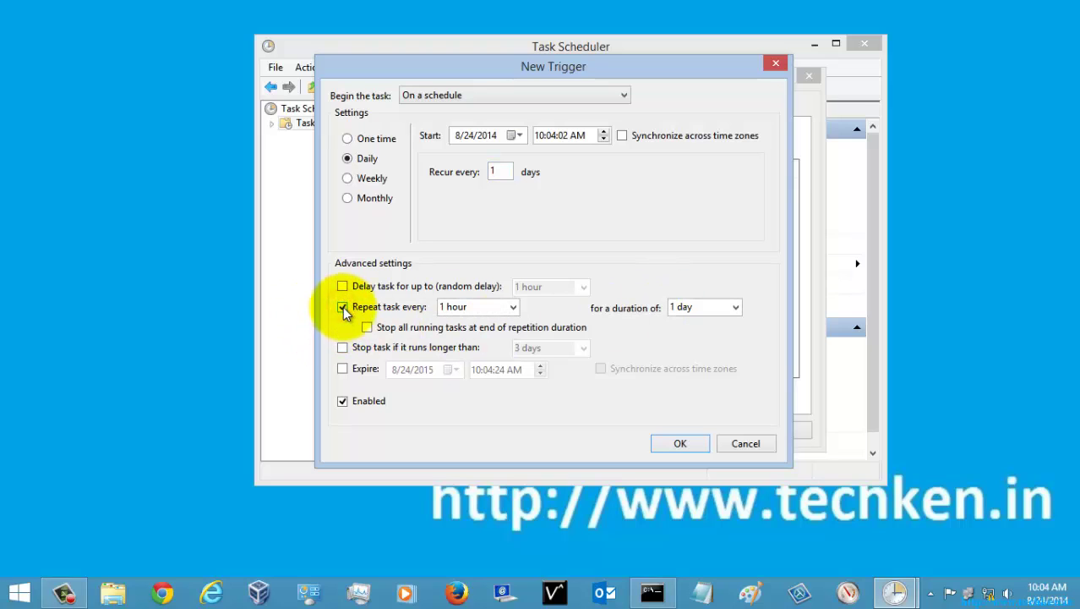
left_click(511, 307)
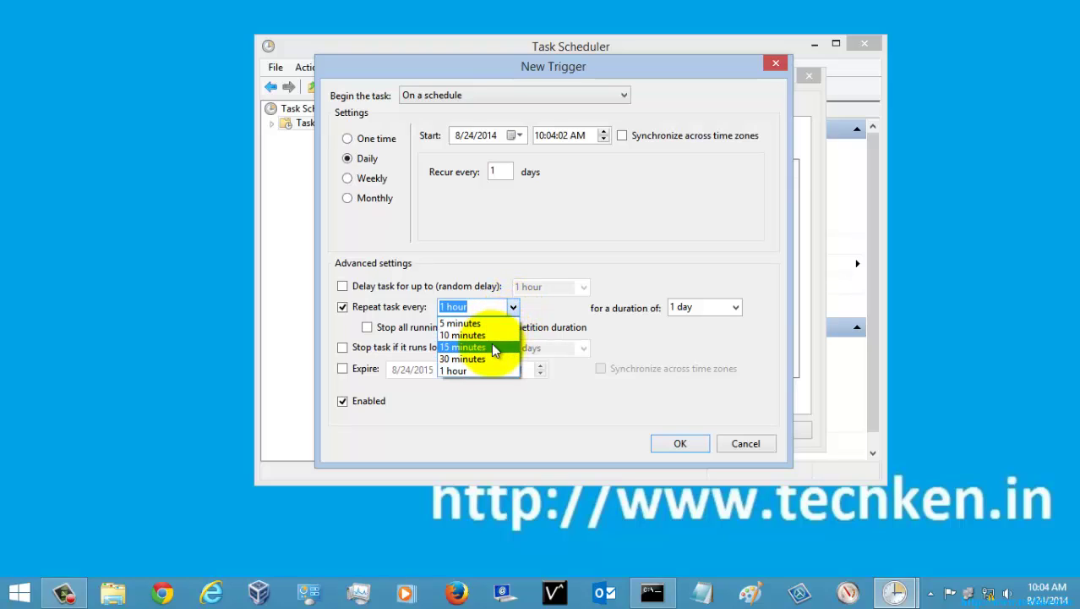
left_click(493, 347)
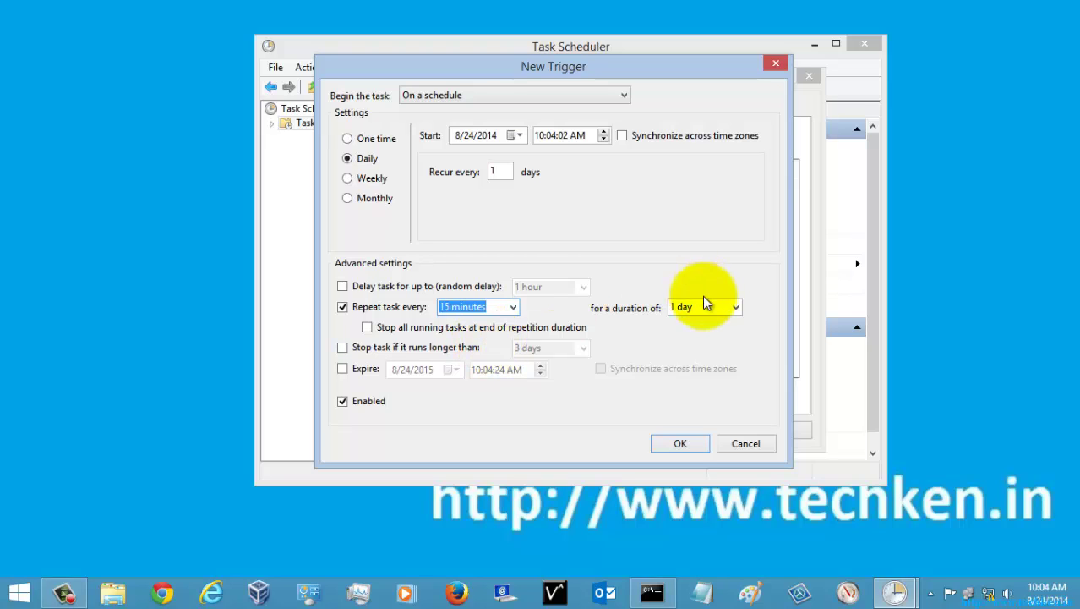
left_click(547, 311)
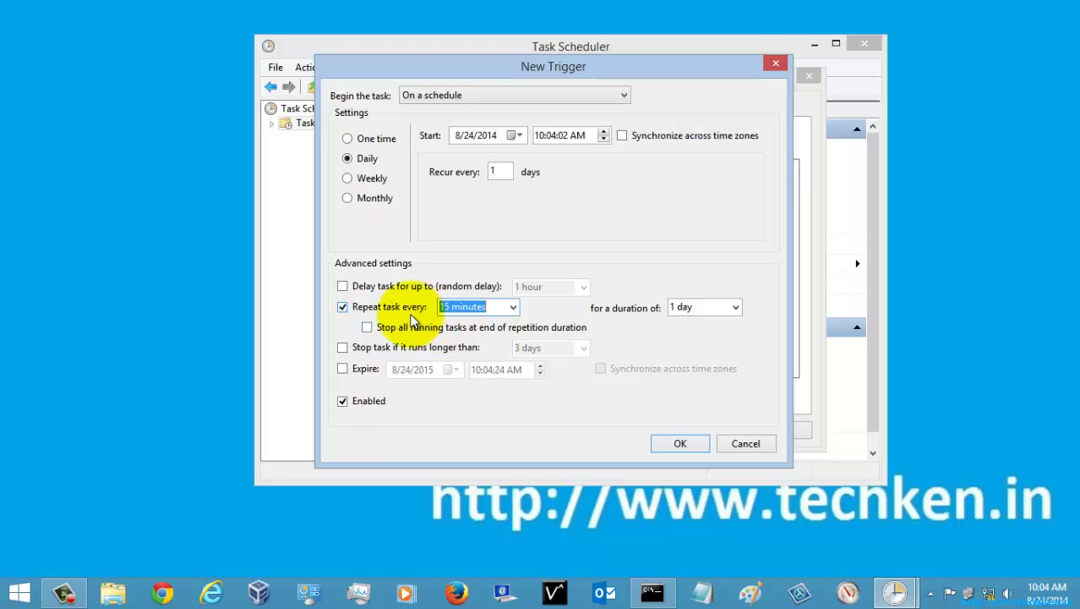
- Try to replace the trigger's repetition interval with a custom value of 1
left_click(497, 308)
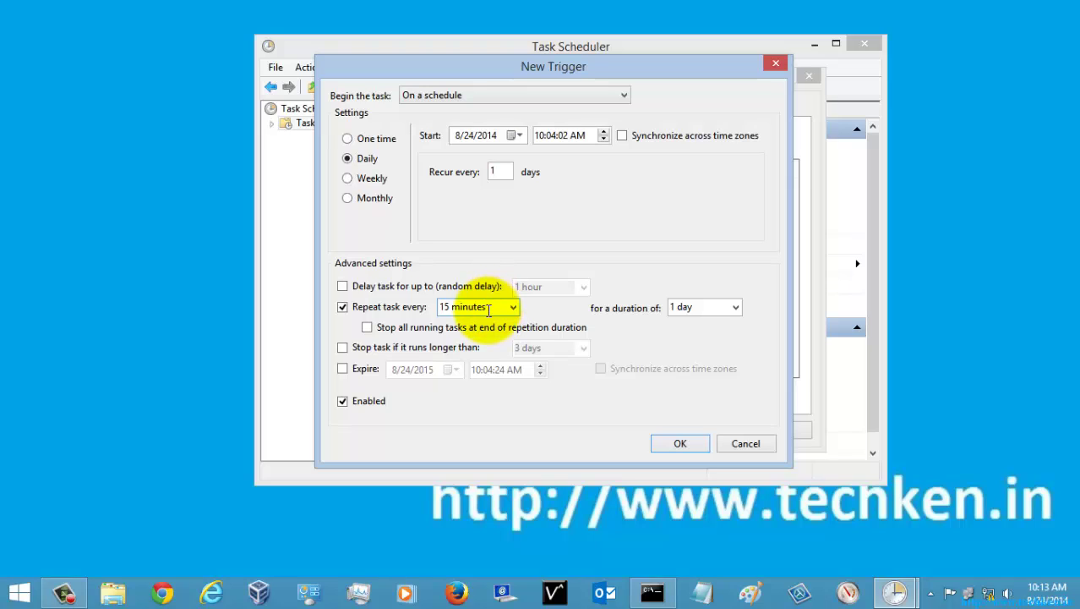
key("BackSpace")
key("BackSpace")
key("BackSpace")
key("BackSpace")
key("BackSpace")
key("BackSpace")
key("BackSpace")
key("BackSpace")
key("BackSpace")
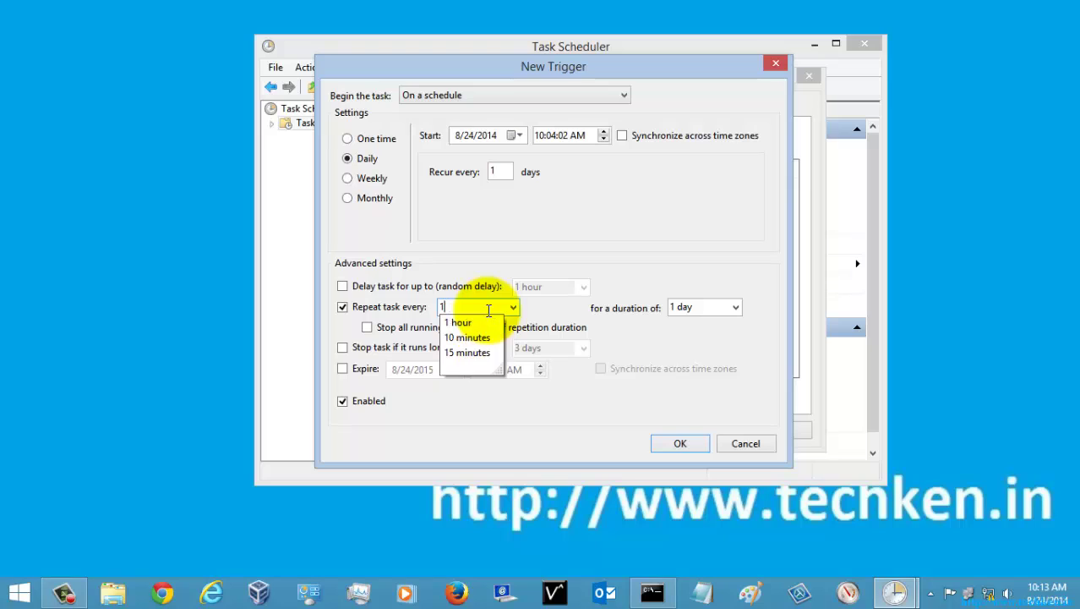
key("BackSpace")
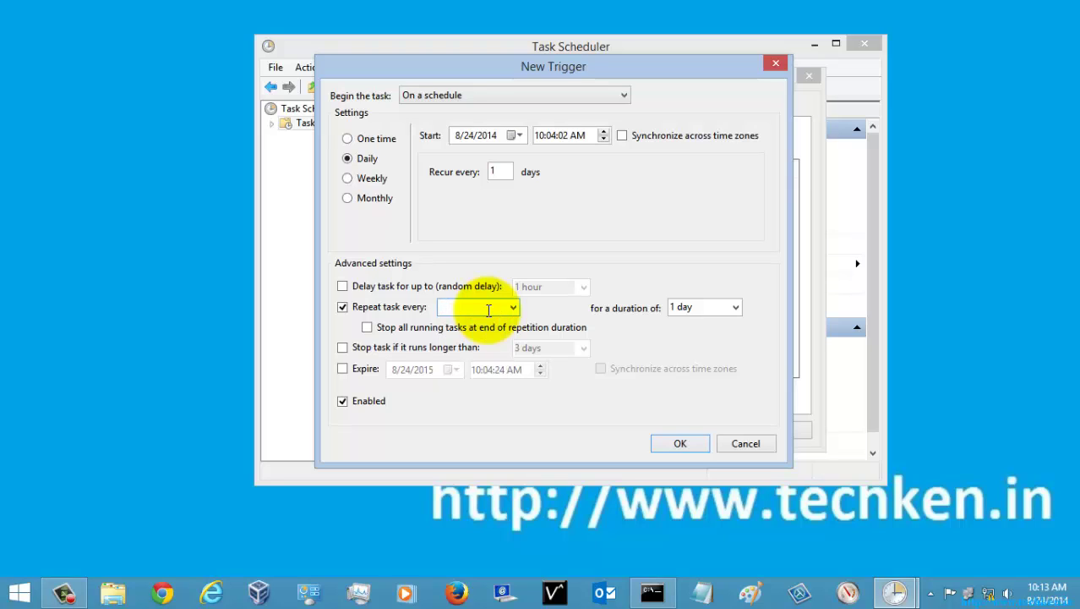
type("1")
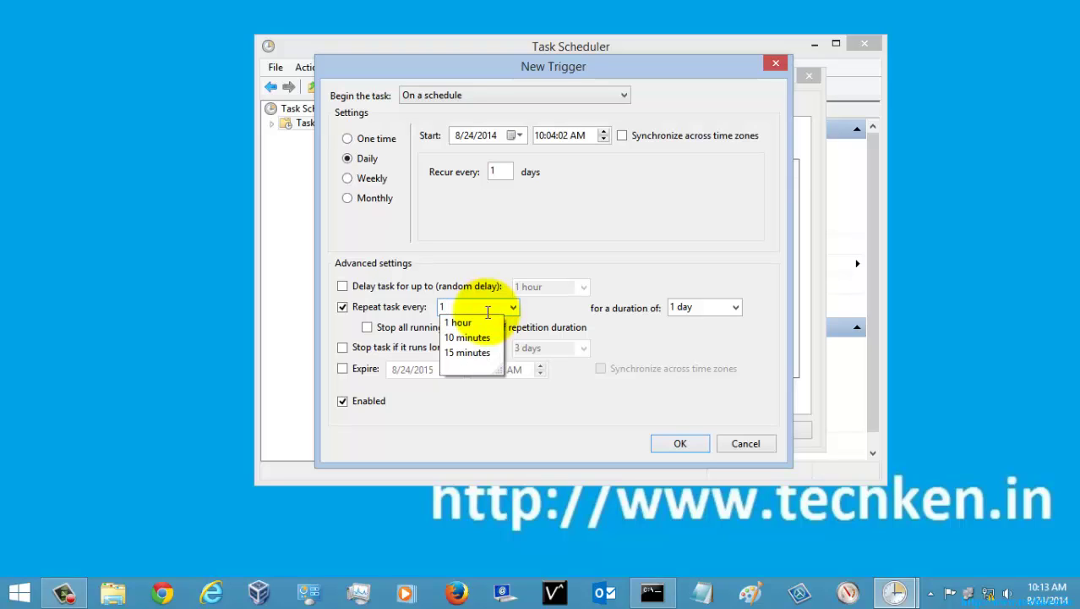
type(" Mi")
key("BackSpace")
key("BackSpace")
key("BackSpace")
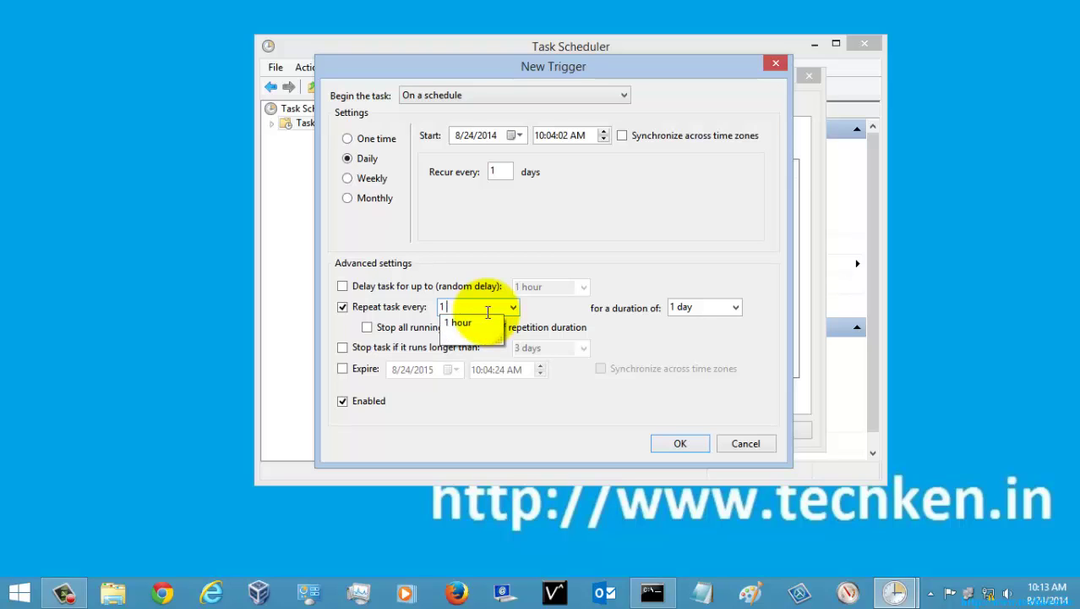
left_click(469, 419)
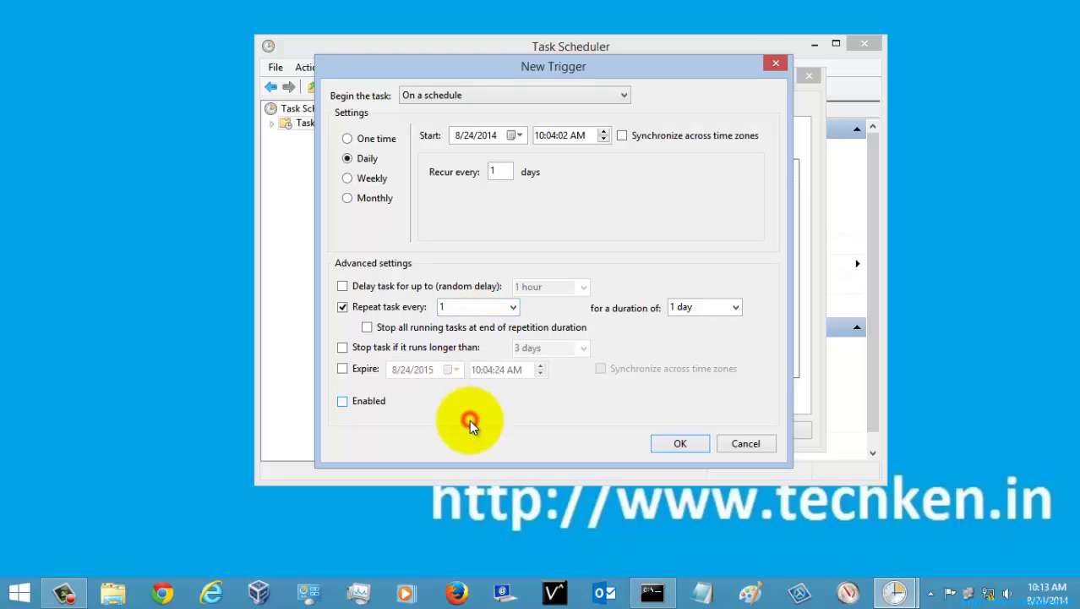
- Set the daily trigger to repeat every 1 minutes by editing the 10 minutes option, make sure it is enabled, and save it
left_click(473, 308)
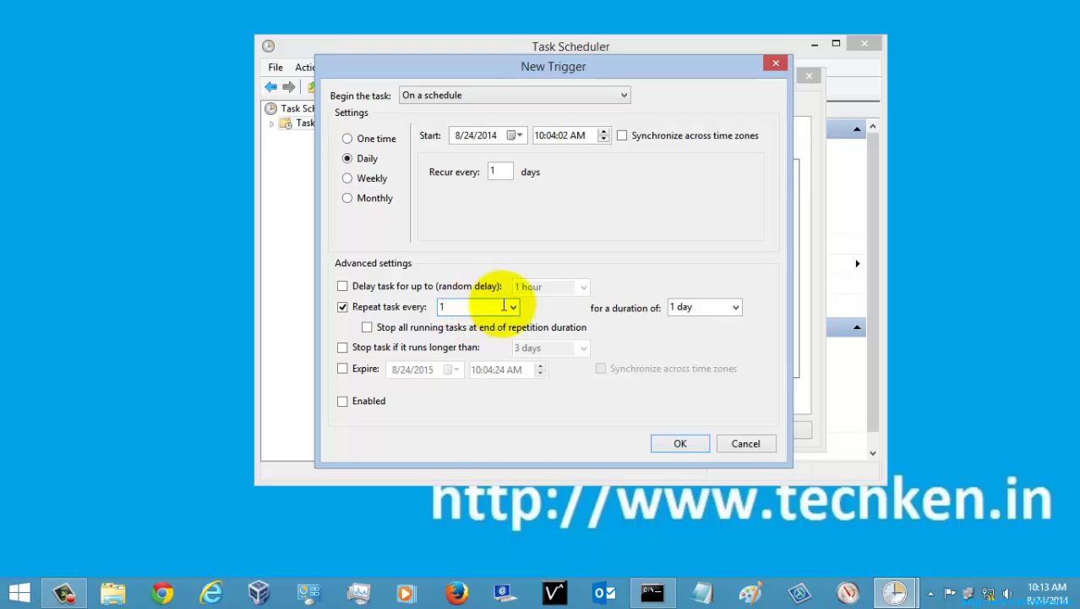
left_click(511, 307)
left_click(473, 335)
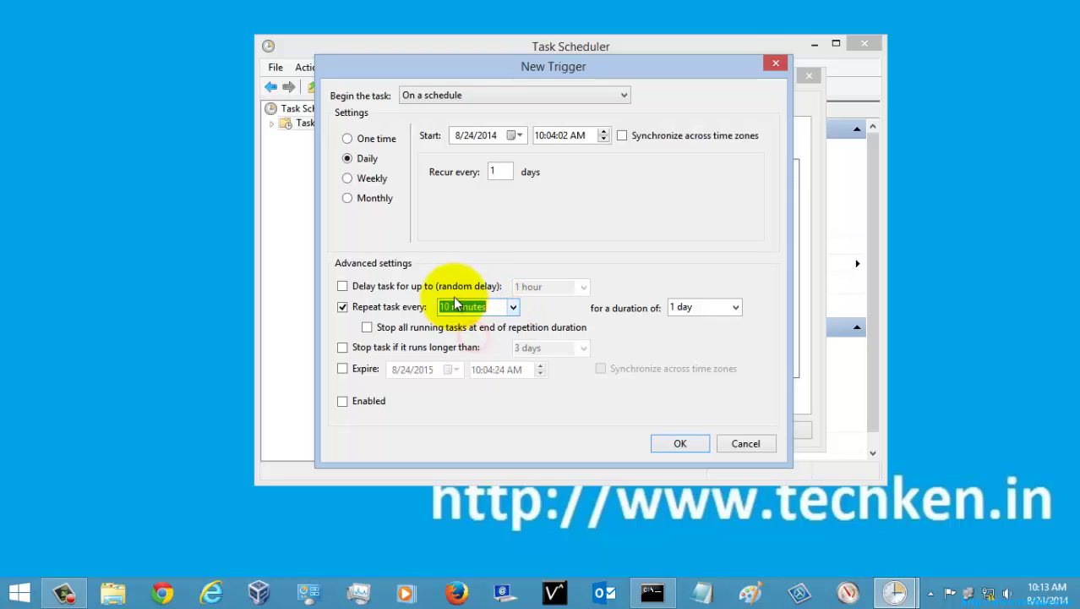
key("Left")
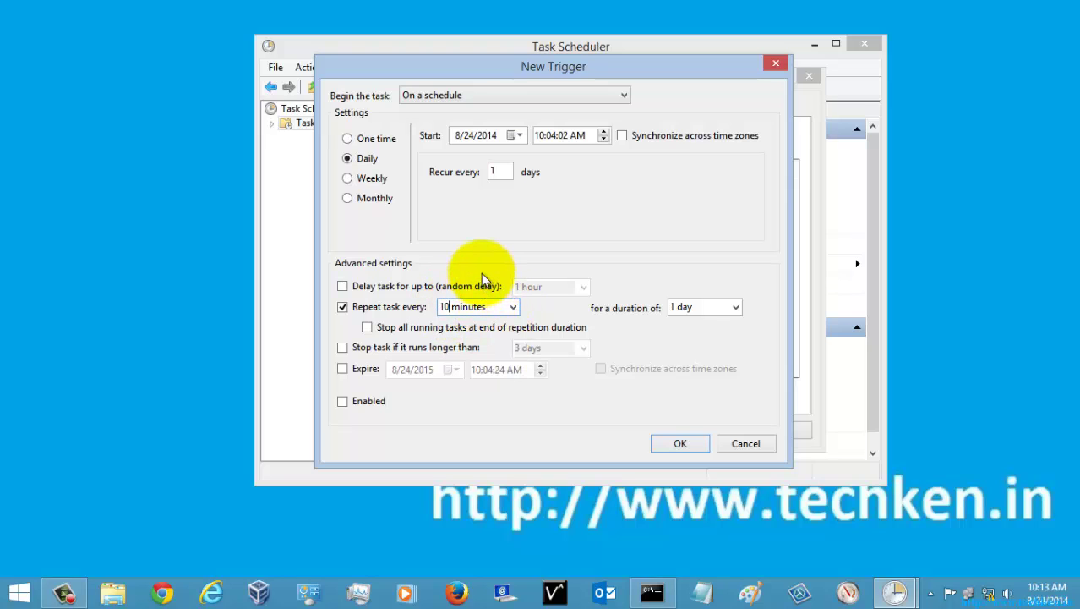
key("BackSpace")
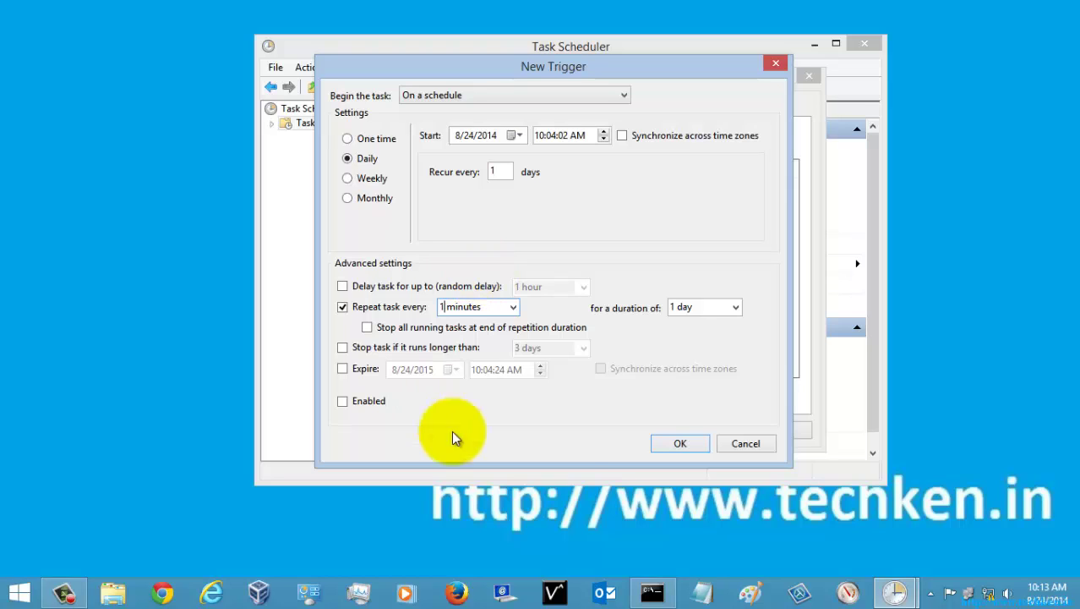
left_click(343, 402)
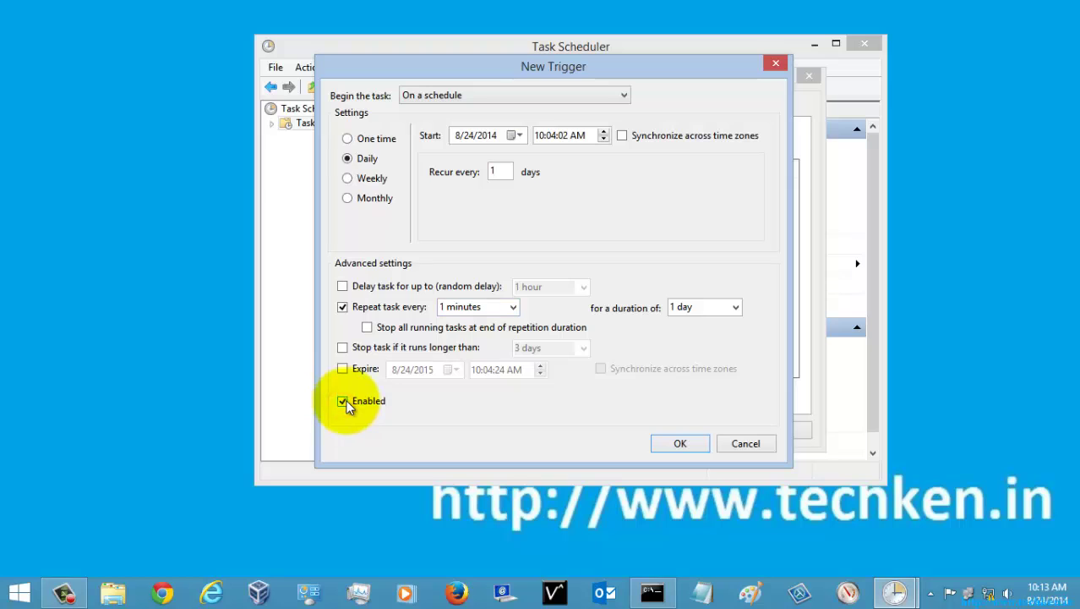
left_click(675, 442)
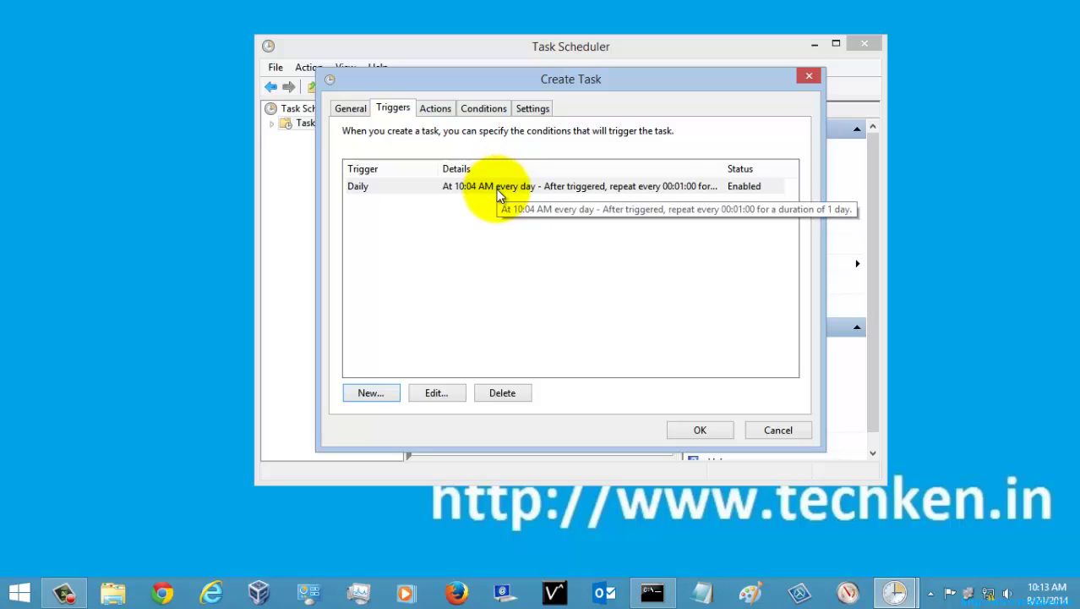
- Add a new action to the task that starts a program
left_click(436, 111)
left_click(372, 392)
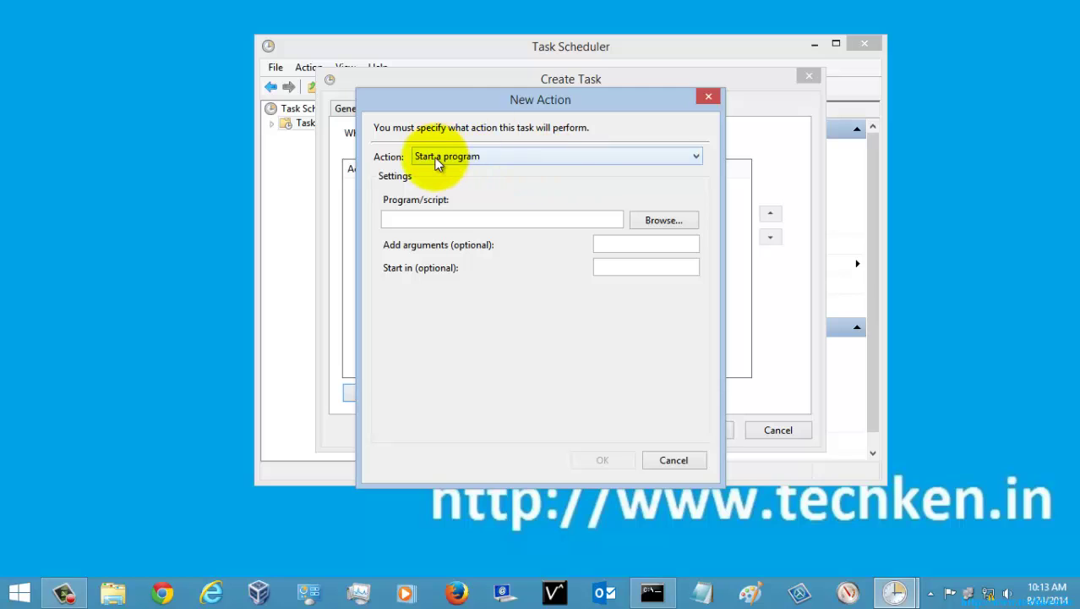
left_click(454, 156)
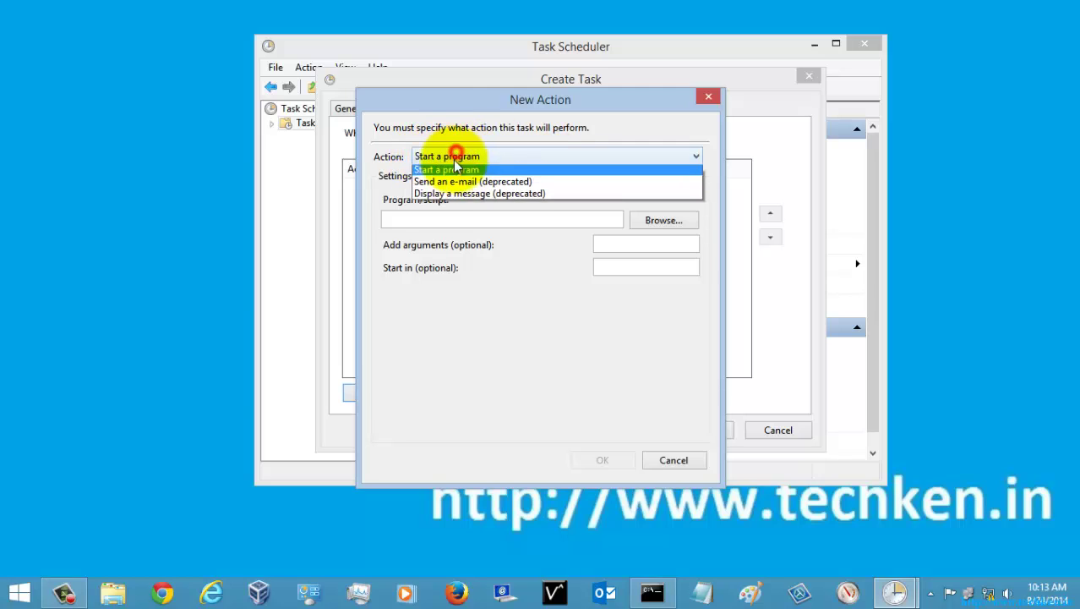
left_click(442, 172)
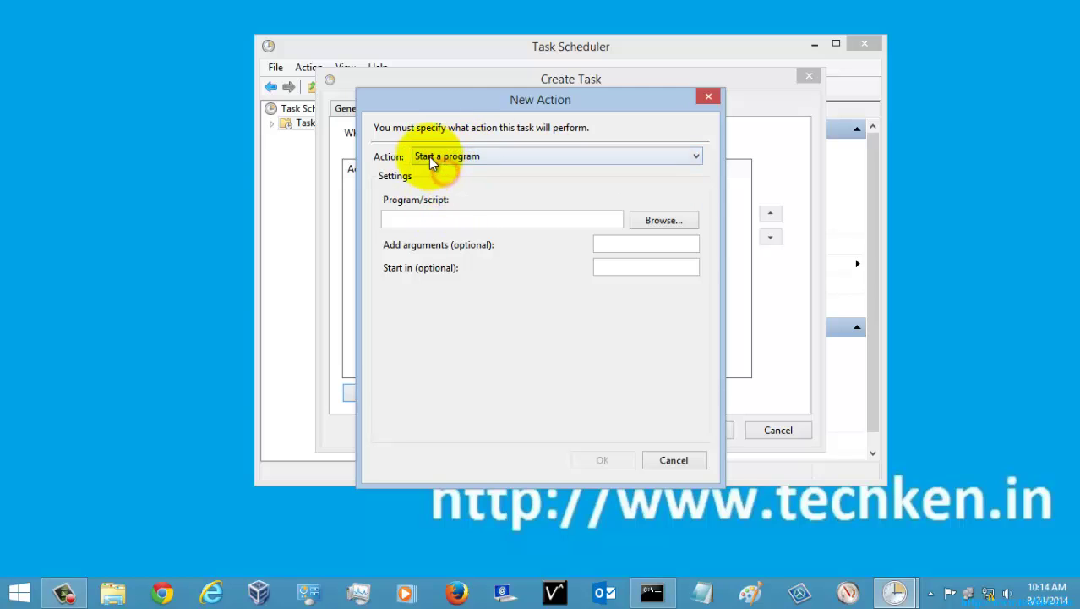
left_click(432, 221)
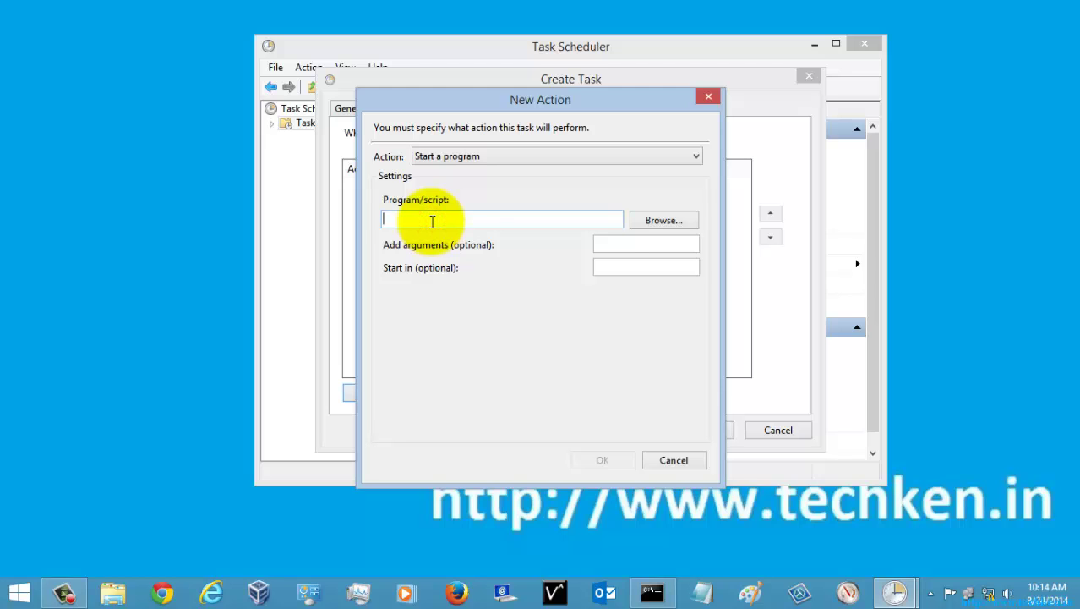
- Switch to Command Prompt and copy the executed line "C:\Windows\system32>manage-bde -lock q:", then return to the new action
left_click(652, 583)
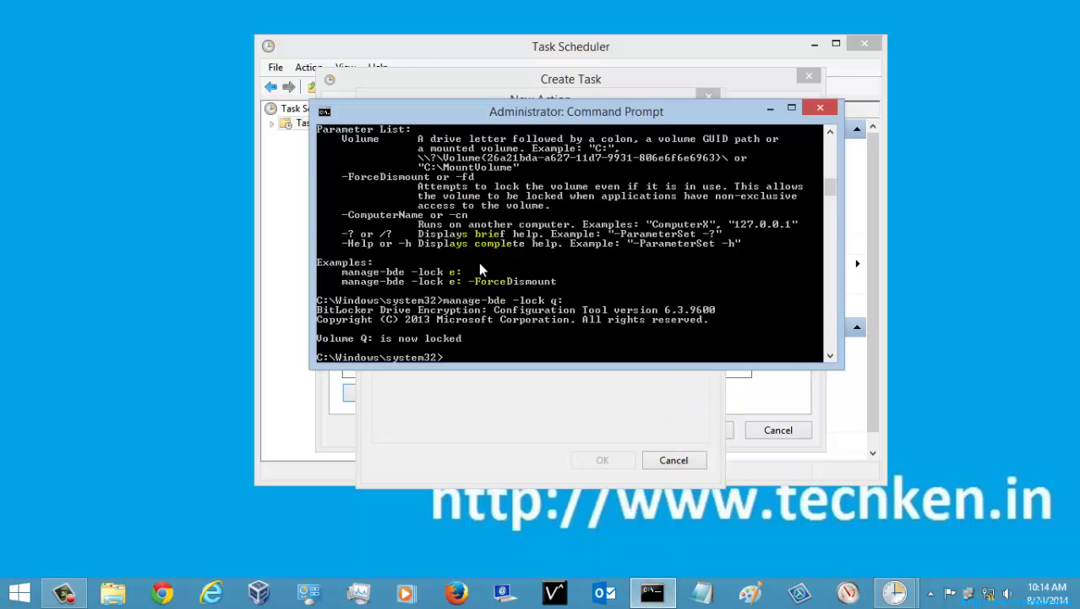
left_click(841, 349)
mouse_move(827, 183)
left_mouse_down()
mouse_move(832, 135)
mouse_move(836, 183)
left_mouse_up()
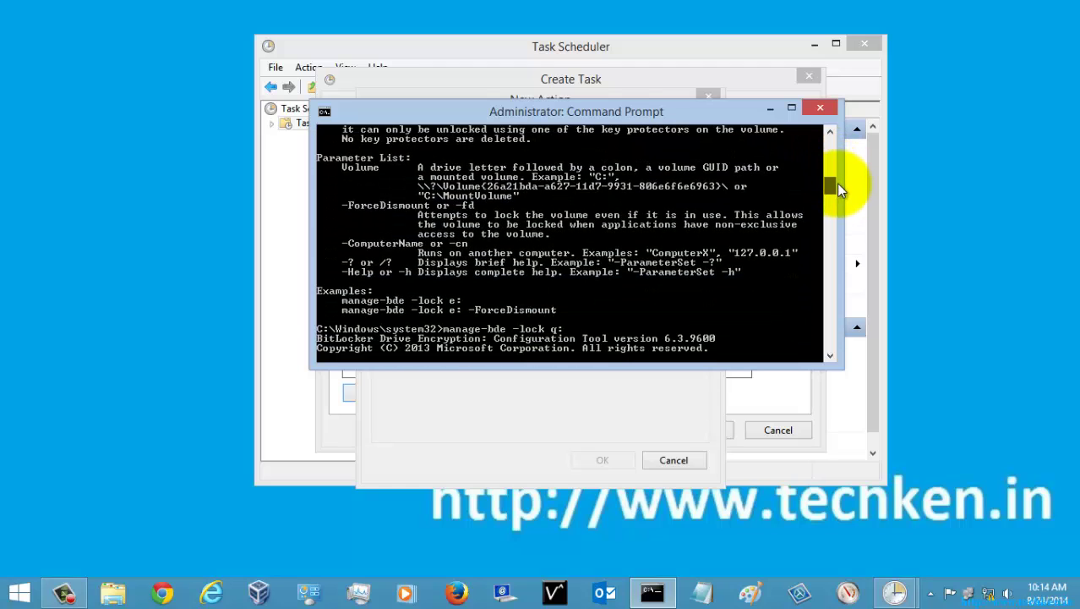
right_click(622, 116)
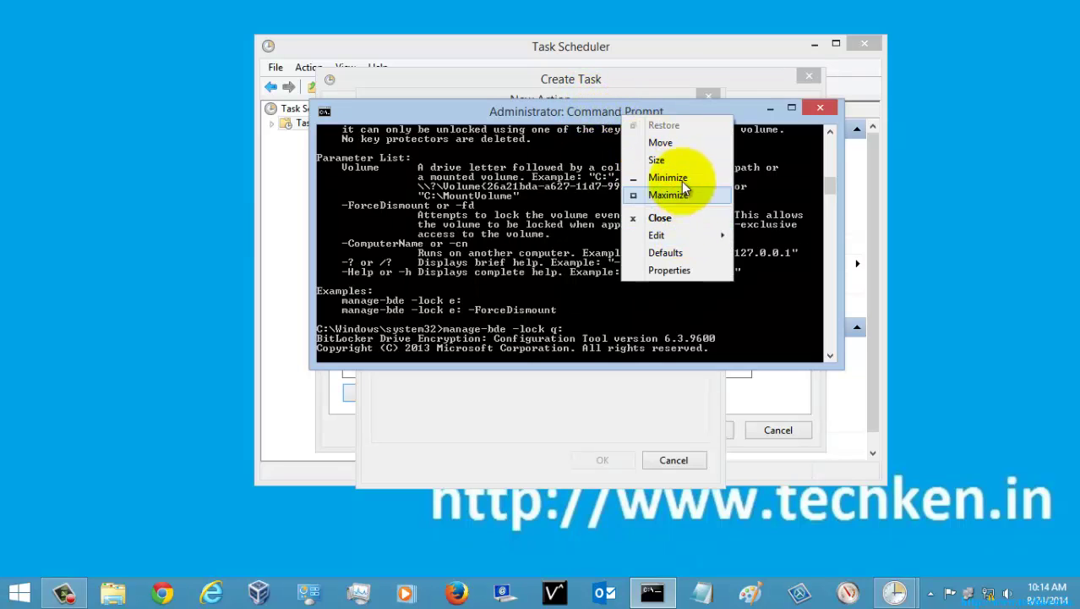
mouse_move(697, 239)
left_click(765, 235)
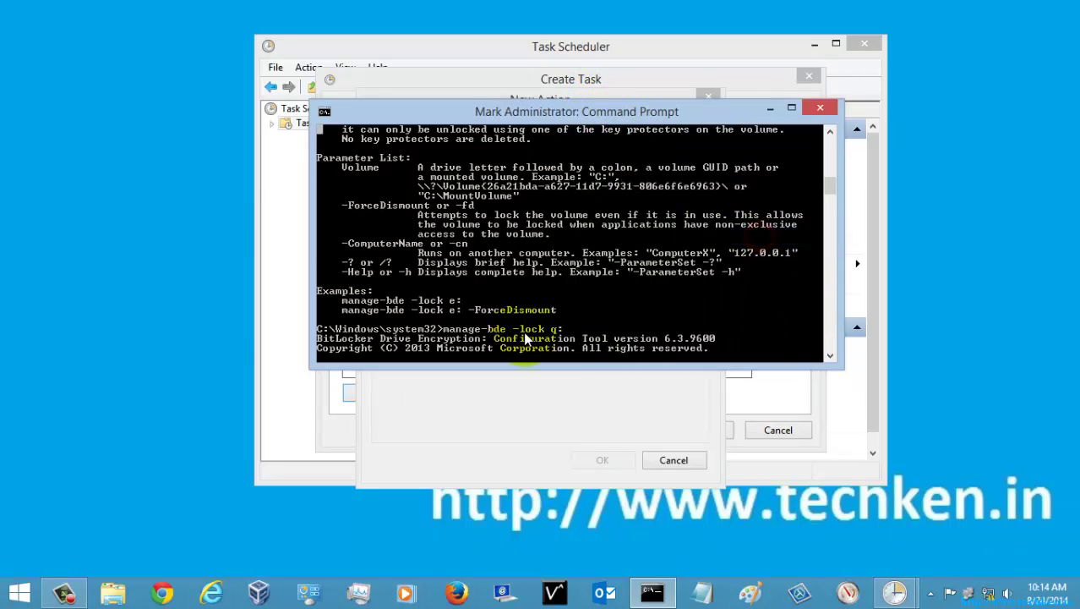
left_click_drag(564, 330, 317, 337)
key("super+c")
key("Return")
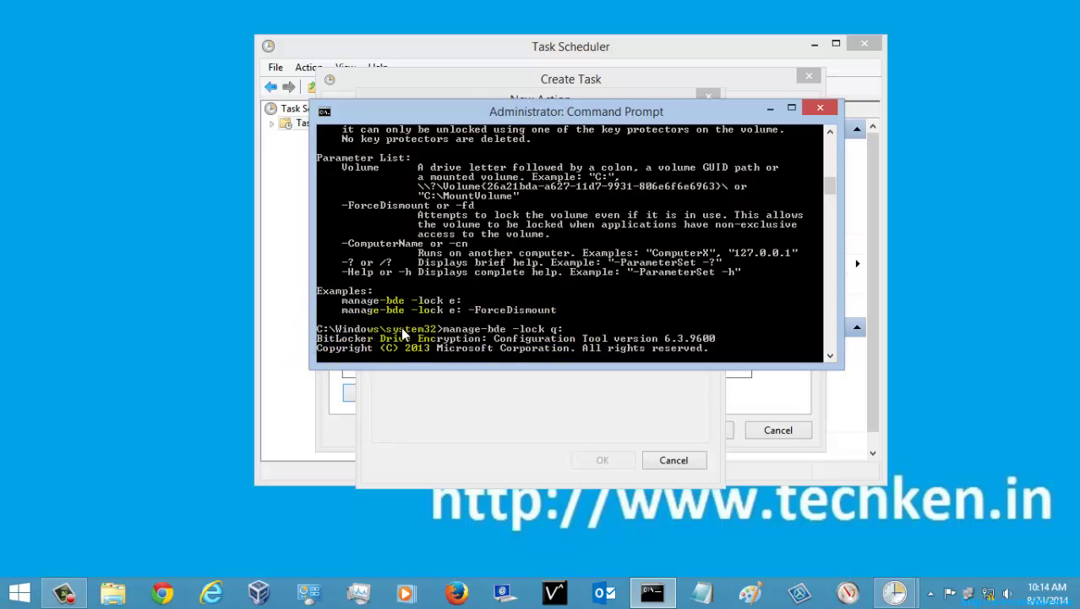
left_click(768, 111)
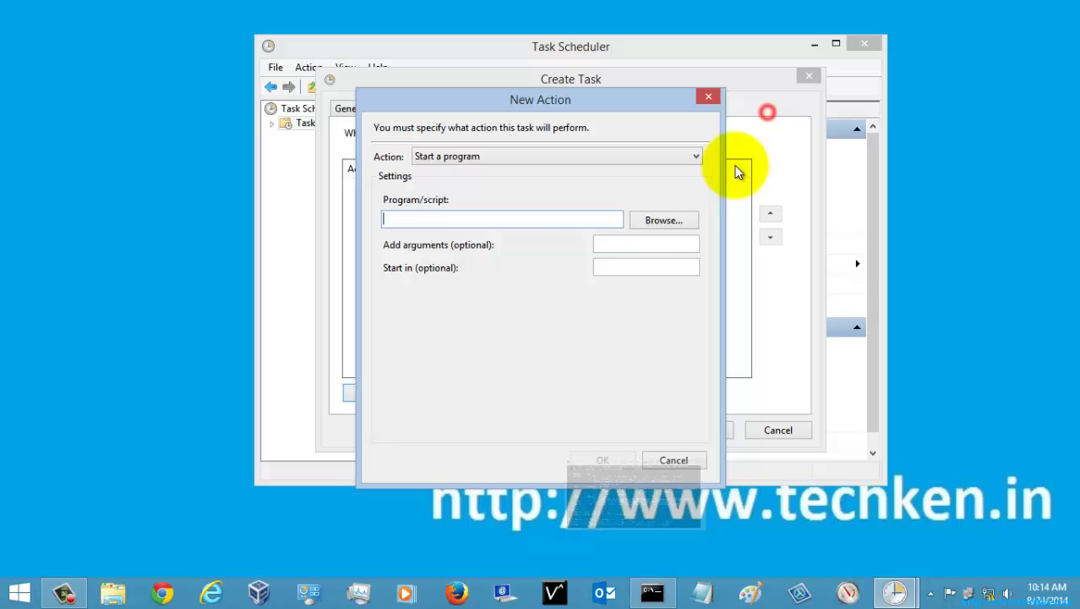
- Paste the copied command line as the action's program and move "-lock q:" into its arguments
right_click(451, 218)
left_click(491, 286)
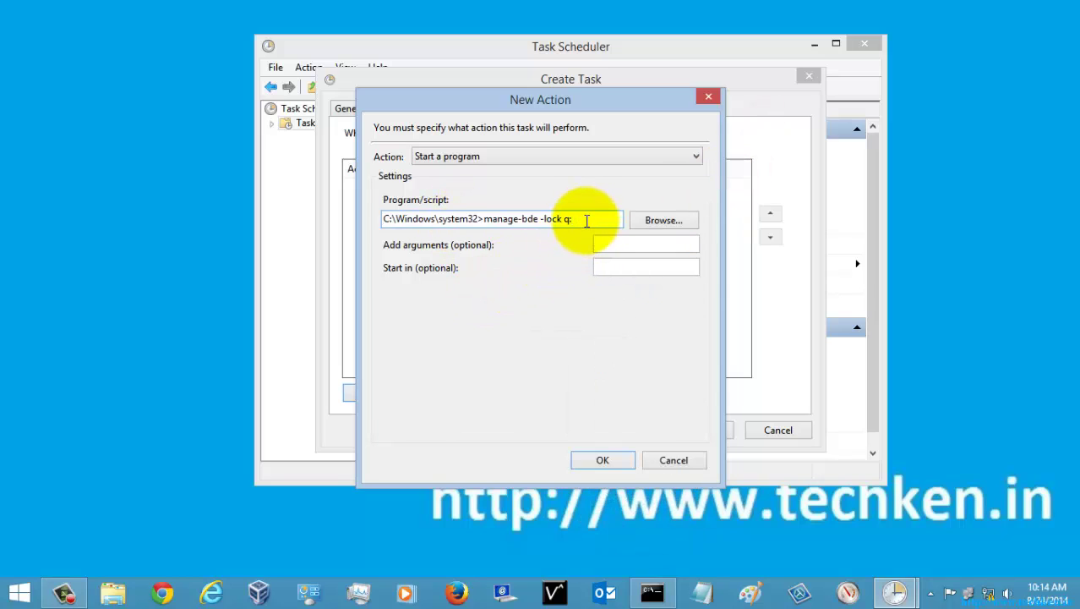
left_click_drag(584, 220, 540, 223)
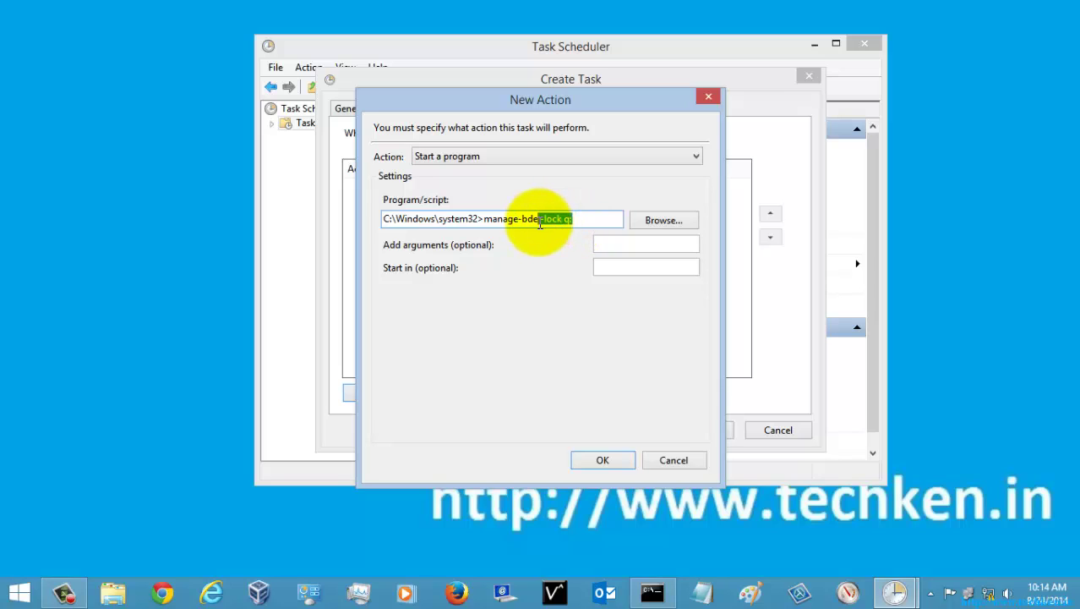
key("ctrl+x")
left_click(610, 245)
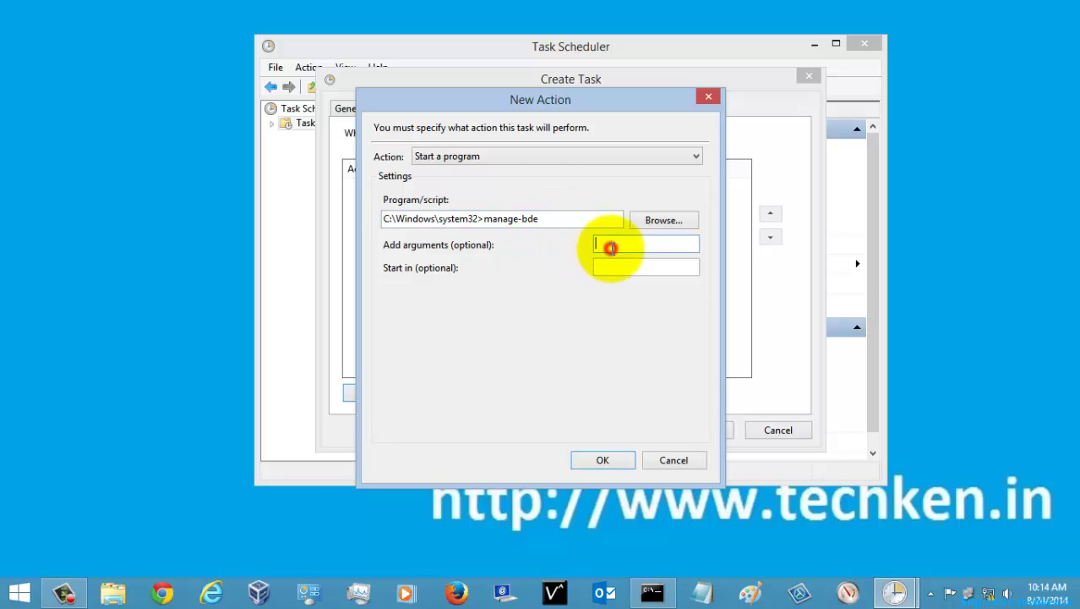
key("ctrl+v")
- Correct the action's program path to C:\Windows\system32\manage-bde.exe
left_click(560, 221)
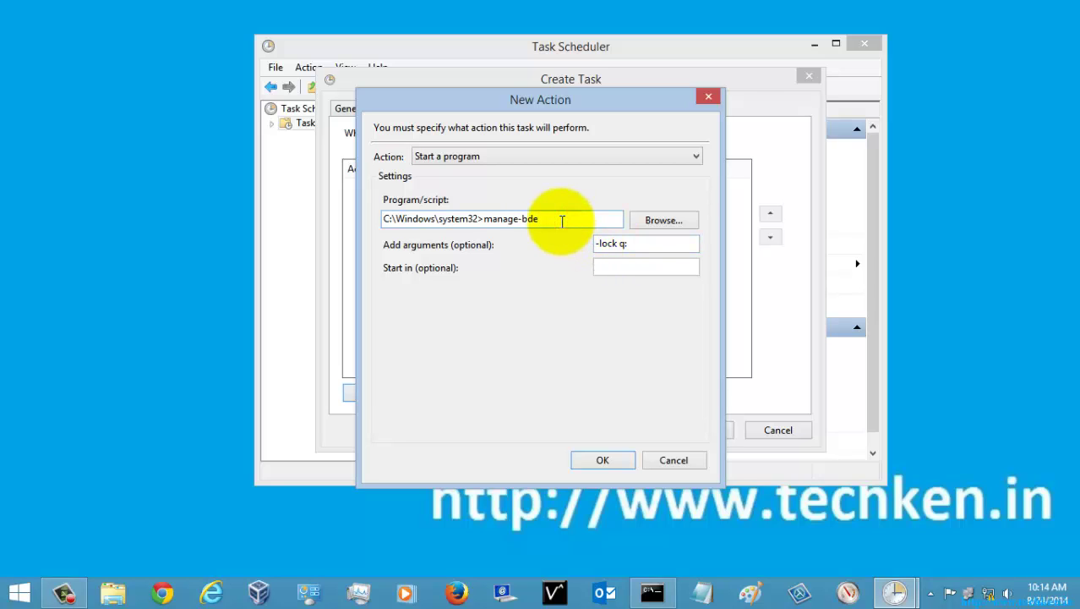
type(".exe")
left_click(482, 219)
key("BackSpace")
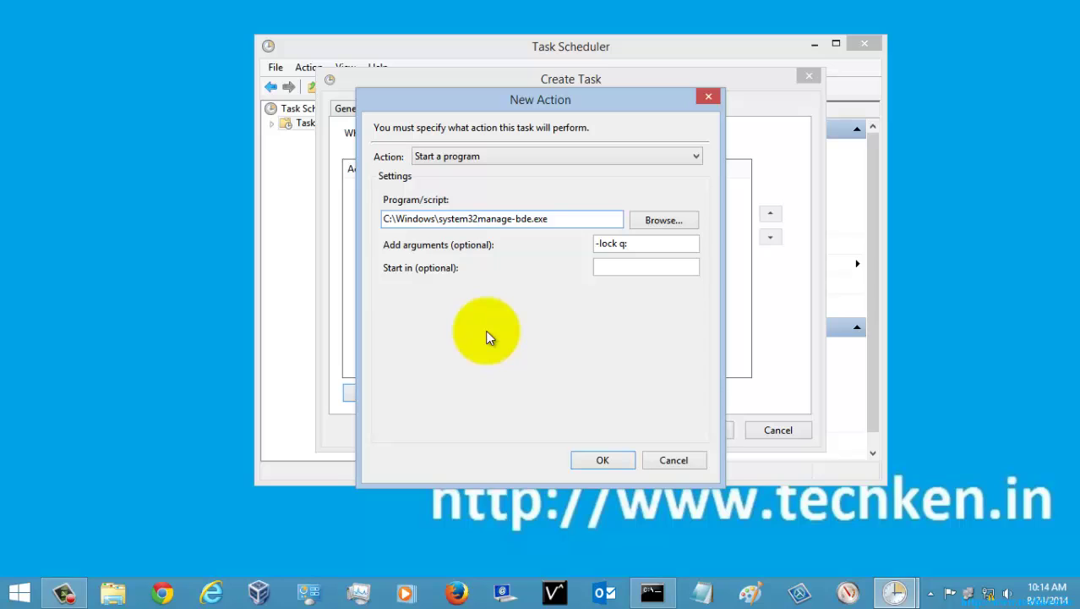
type("\\")
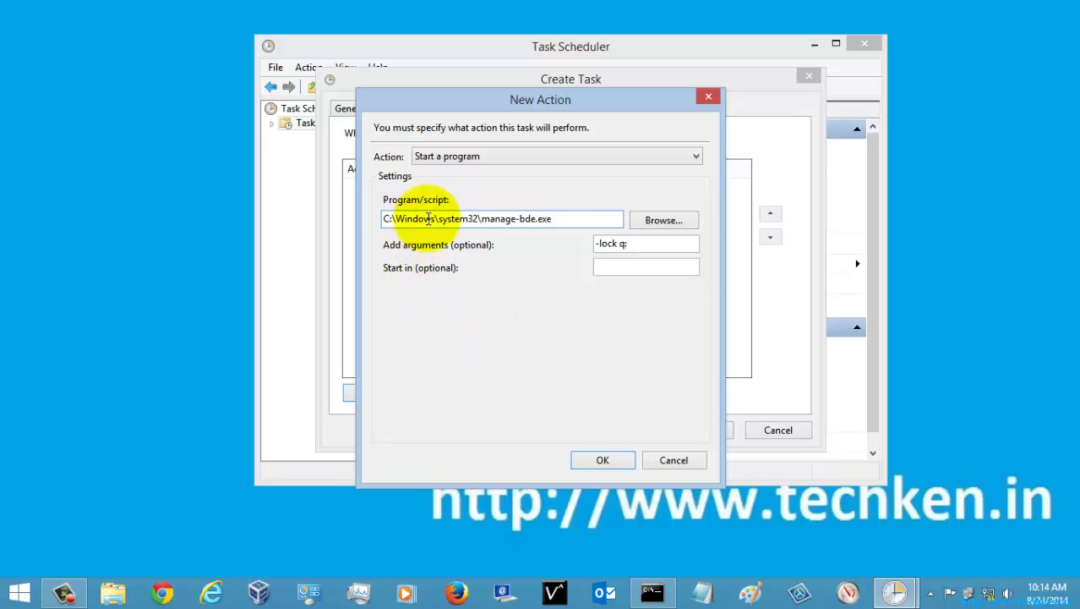
- Check the manage-bde.exe path by pasting it into the Run dialog and comparing it with the suggestions for C:\Windows\system32\man
left_click(557, 220)
left_click_drag(557, 220, 377, 224)
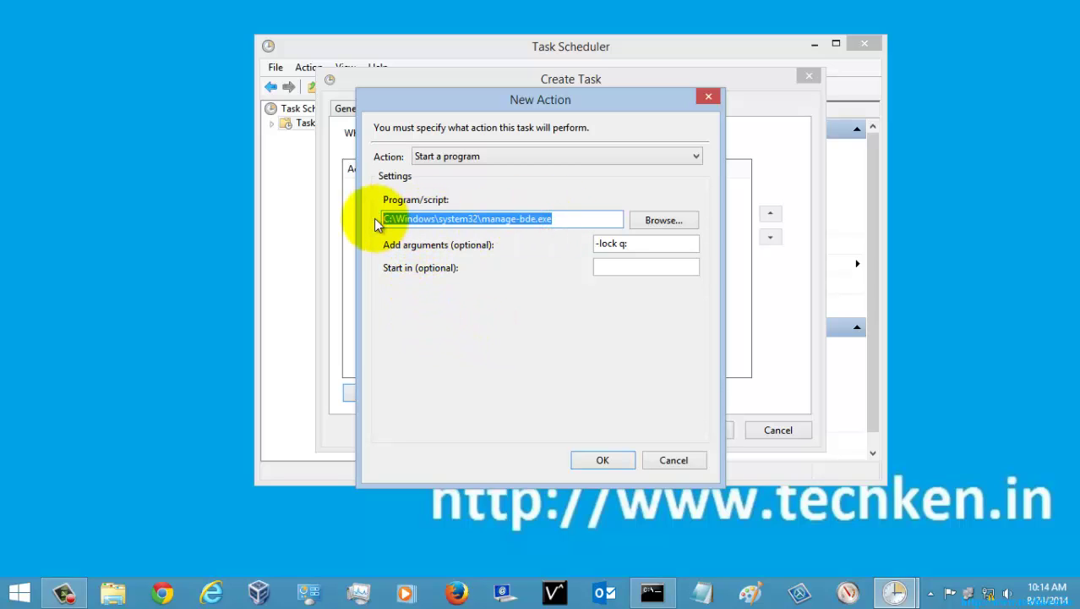
key("ctrl+c")
key("super+r")
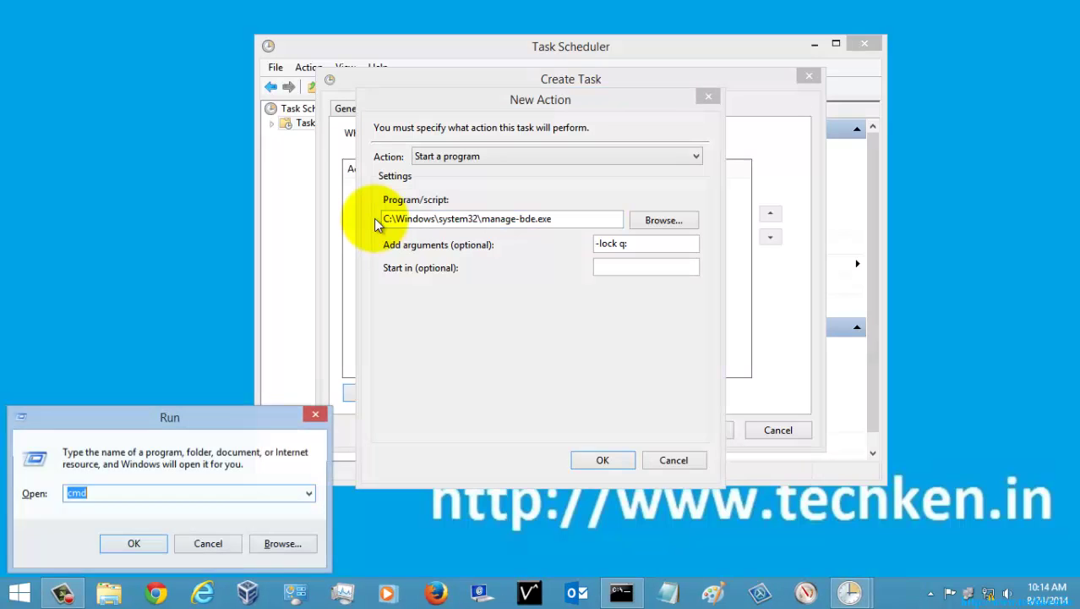
key("ctrl+v")
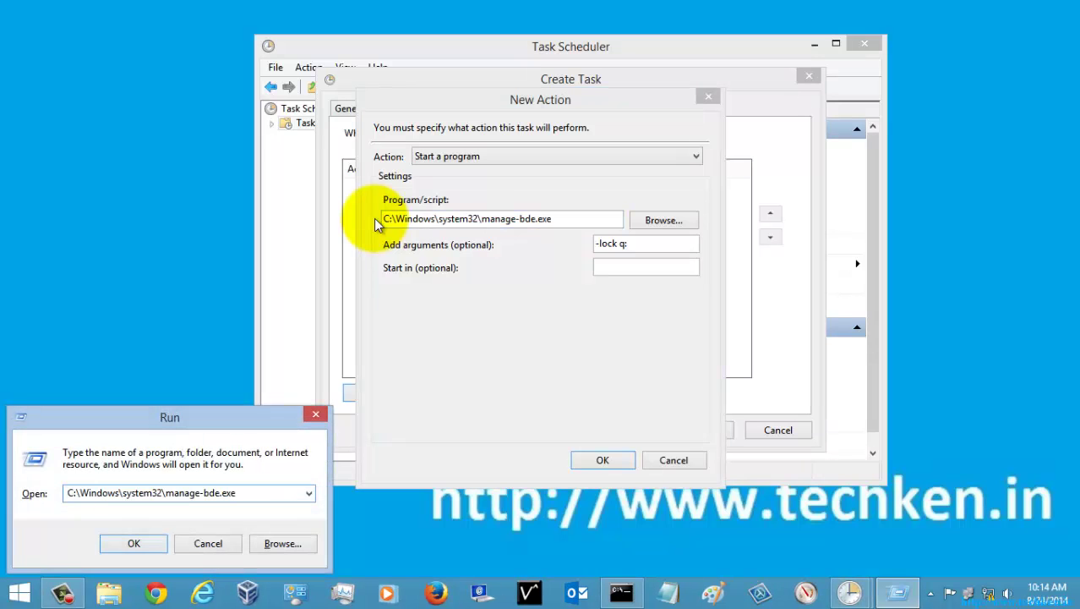
key("BackSpace")
key("BackSpace")
key("BackSpace")
key("BackSpace")
key("BackSpace")
key("BackSpace")
key("BackSpace")
key("BackSpace")
key("BackSpace")
key("BackSpace")
key("BackSpace")
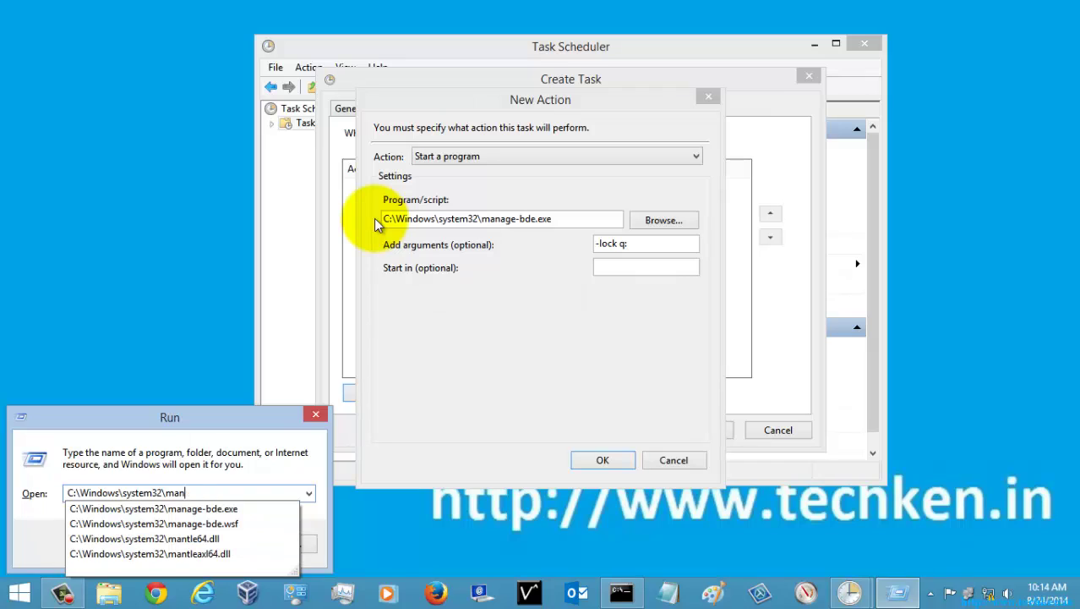
key("Down")
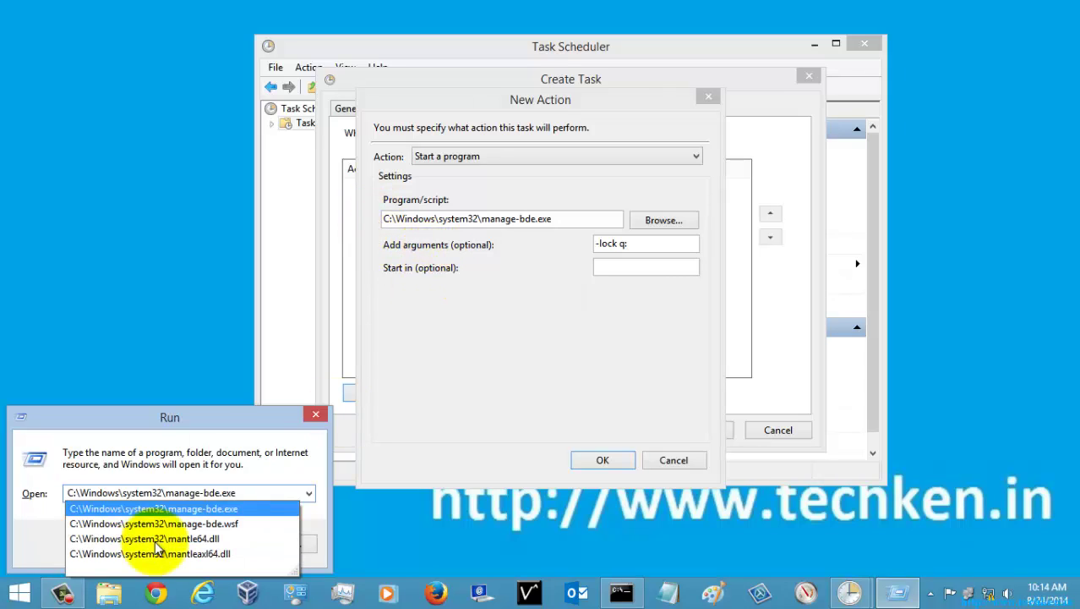
- Replace the action's program with the path C:\Windows\system32\manage-bde.exe taken from the Run dialog
left_click_drag(241, 493, 38, 487)
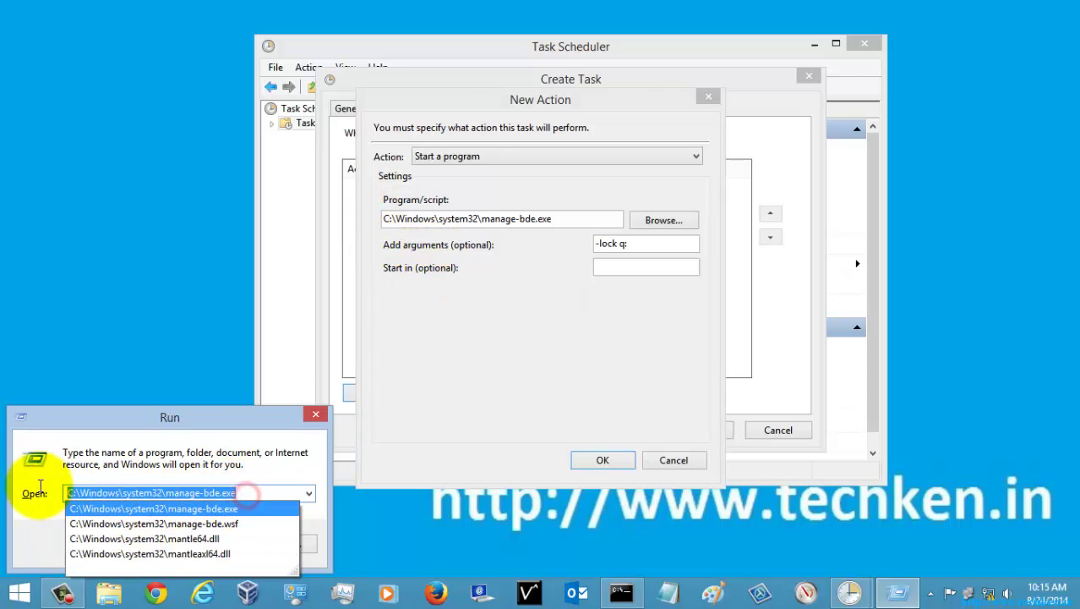
left_click_drag(556, 219, 337, 218)
key("ctrl+v")
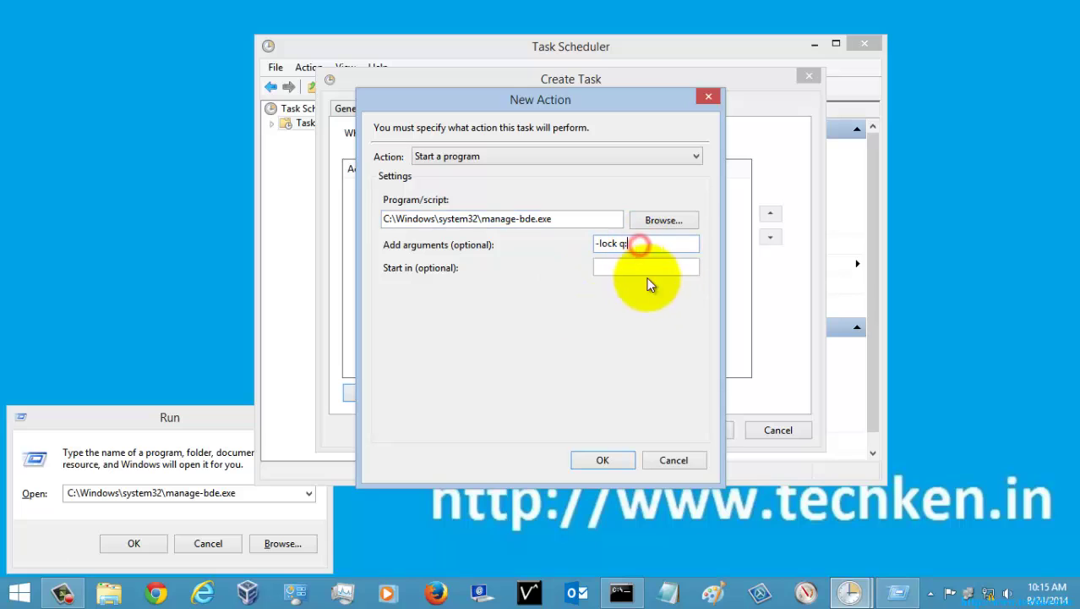
- Save the manage-bde.exe action with the "-lock q:" argument and review the task's conditions and triggers
left_click(602, 461)
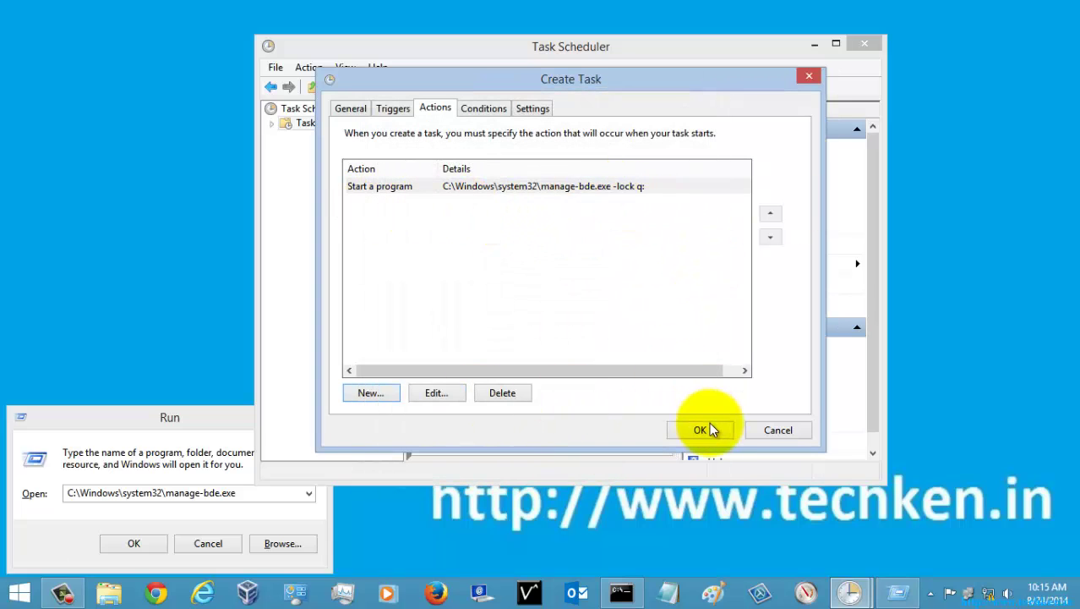
left_click(497, 109)
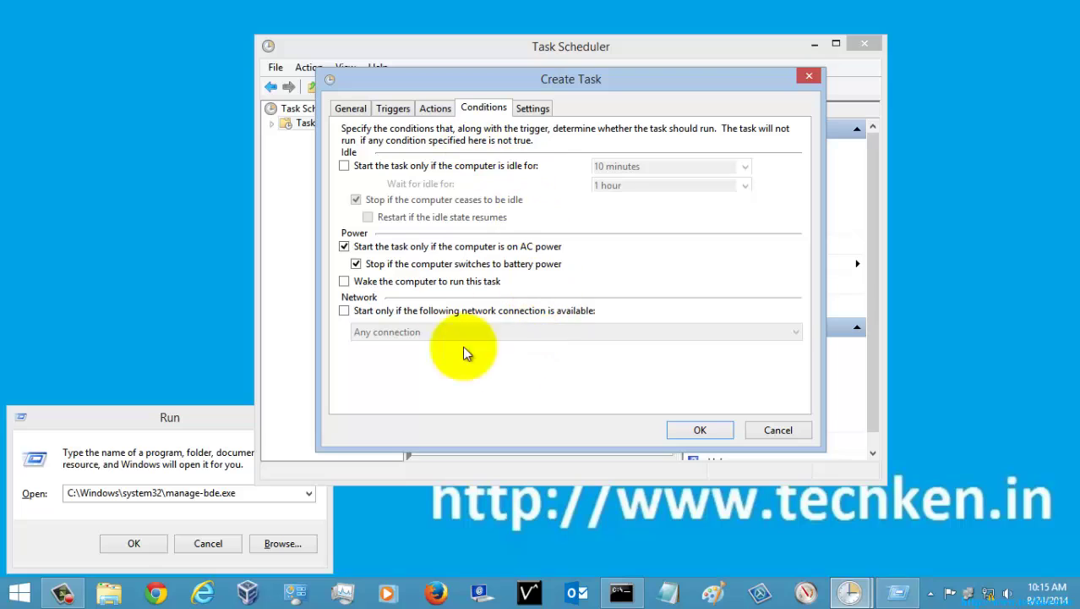
left_click(394, 109)
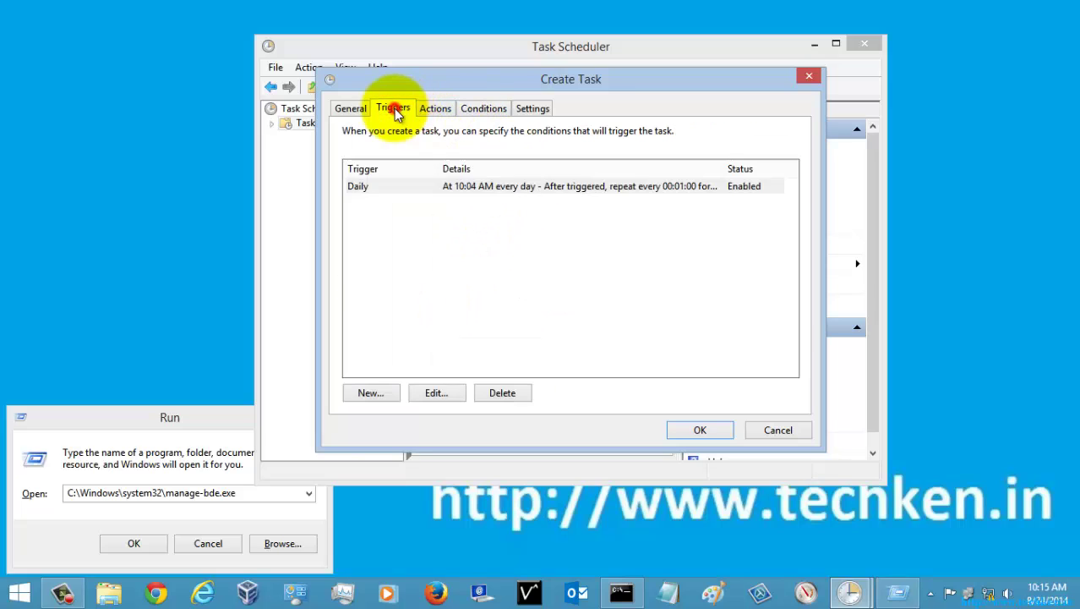
left_click(482, 108)
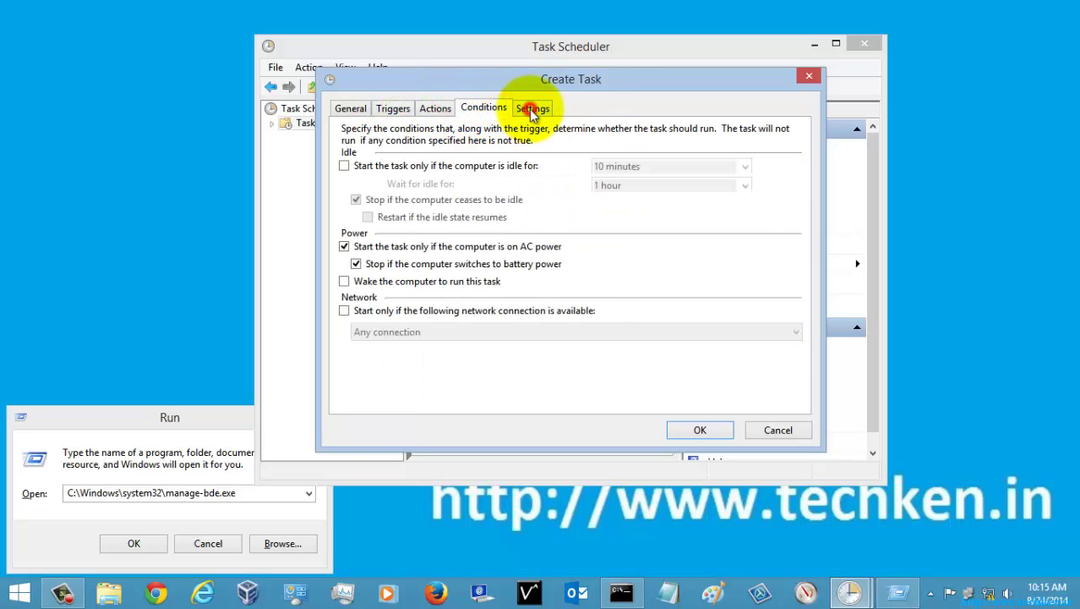
- Turn off the option to stop the task if it runs longer than a set time, and save the new task
left_click(531, 108)
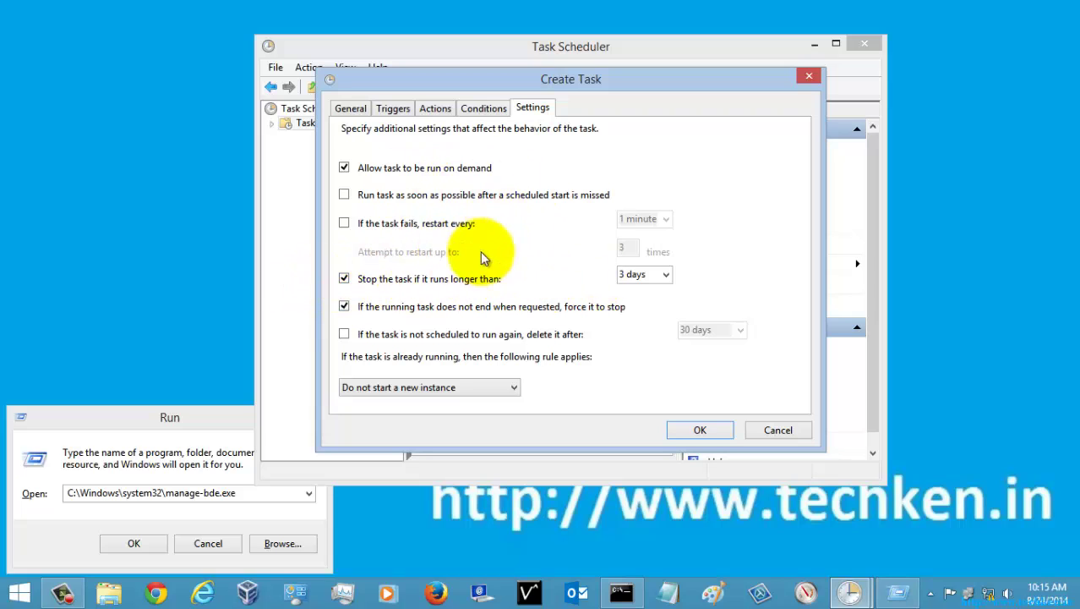
left_click(343, 279)
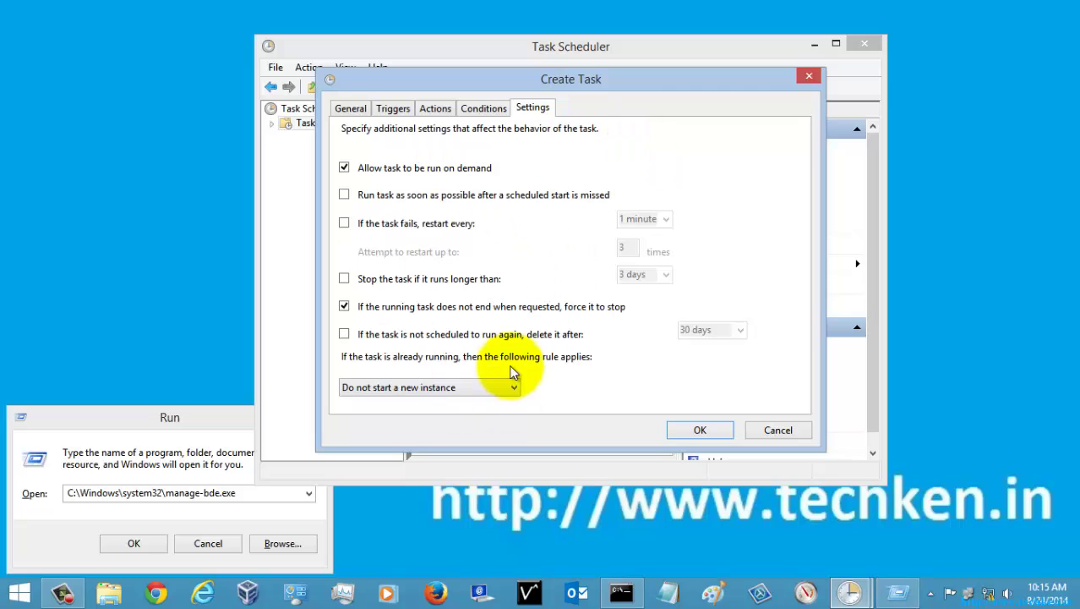
left_click(700, 432)
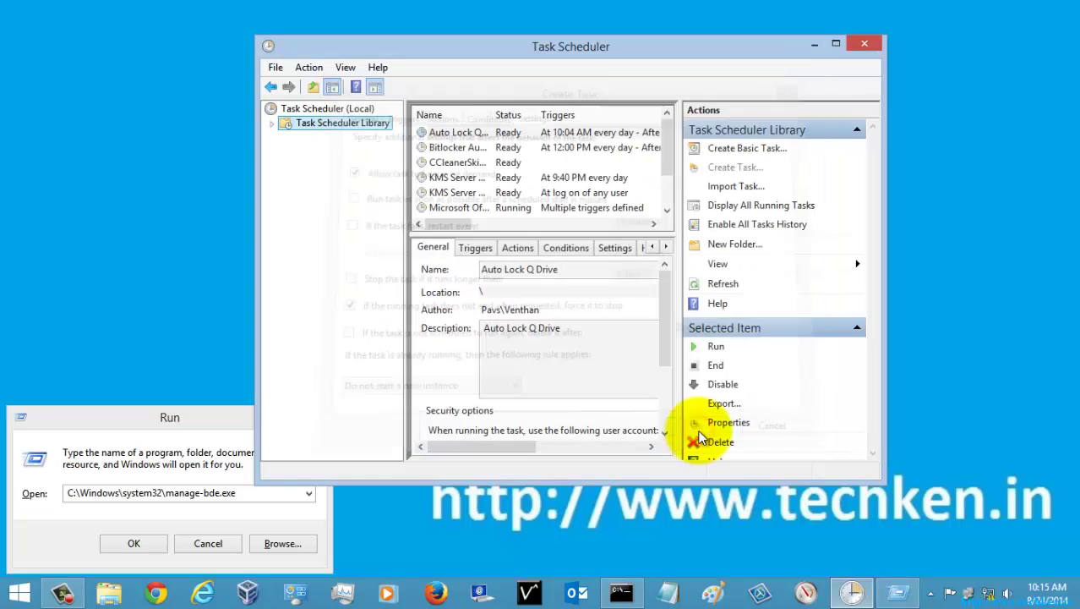
left_click(213, 547)
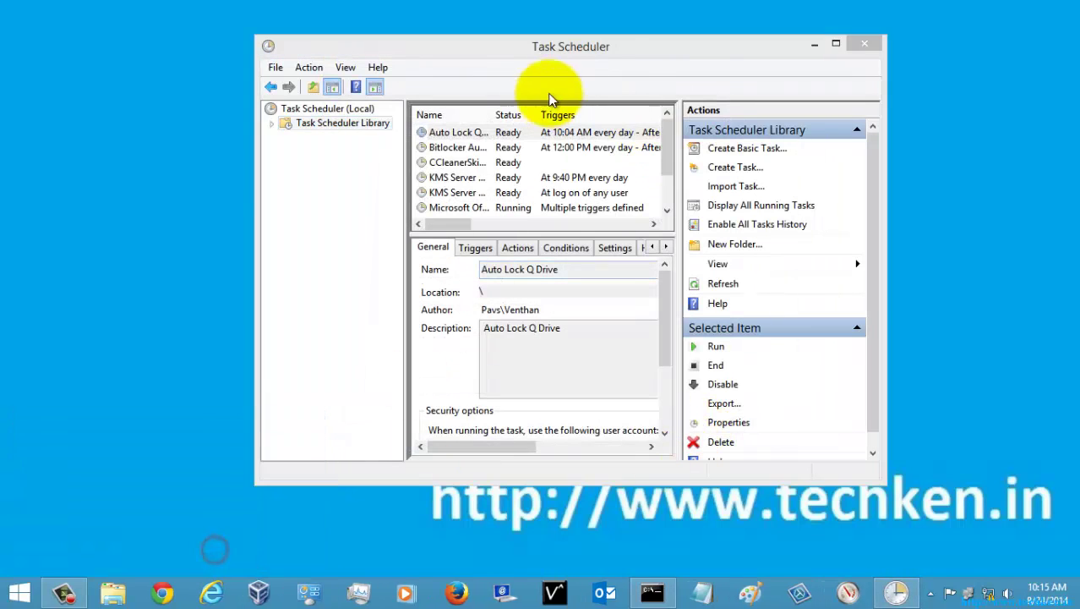
- Maximize Task Scheduler and inspect the general properties of the Auto Lock Q Drive task
left_click(836, 43)
double_click(446, 94)
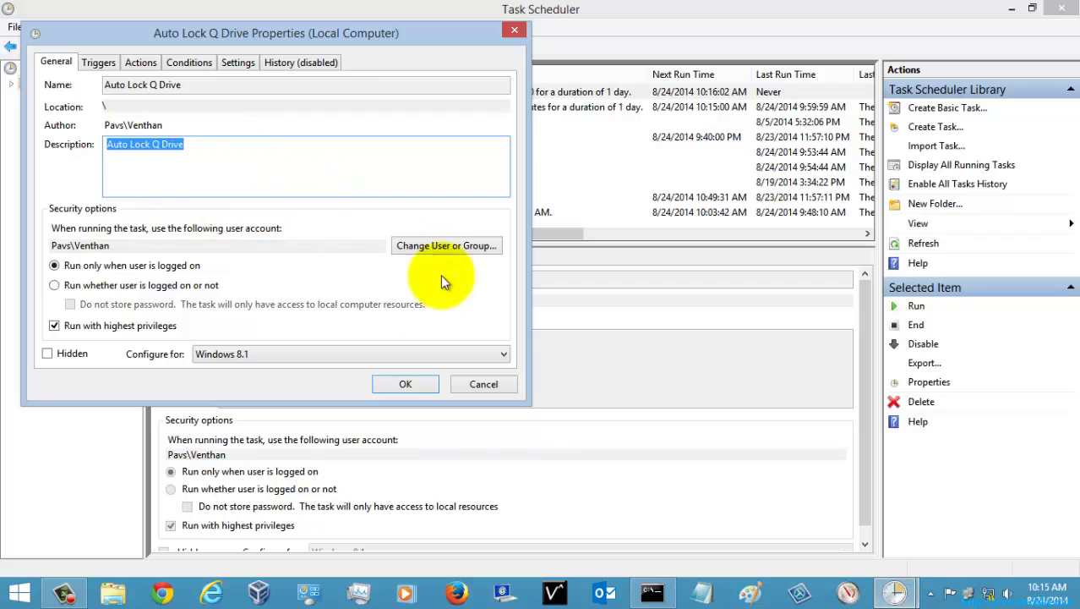
left_click(404, 384)
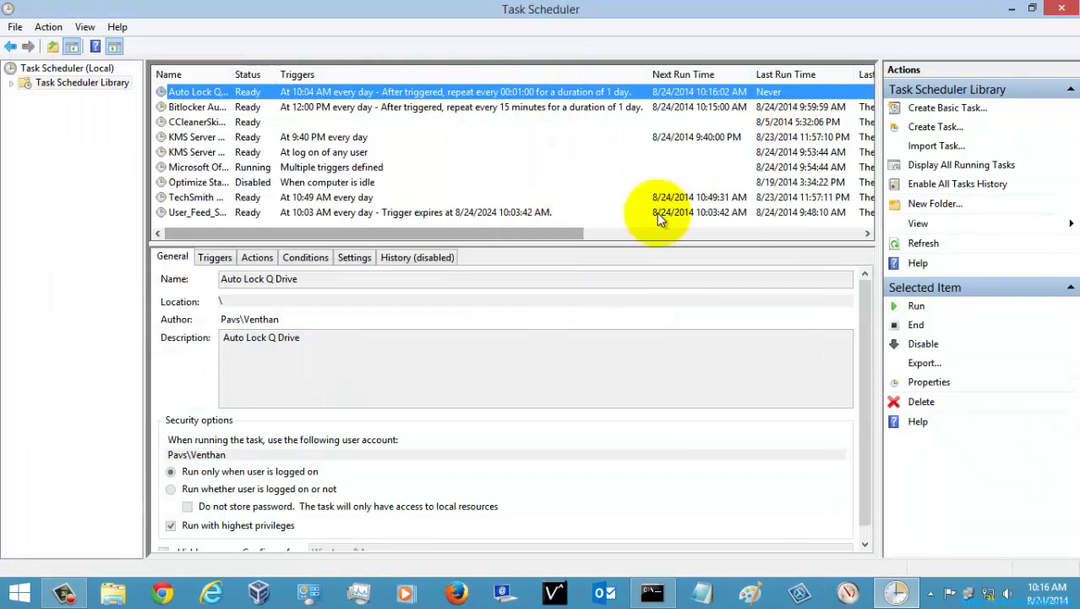
- Check the Auto Lock Q Drive task's run times and run the task on demand
left_click_drag(556, 234, 634, 239)
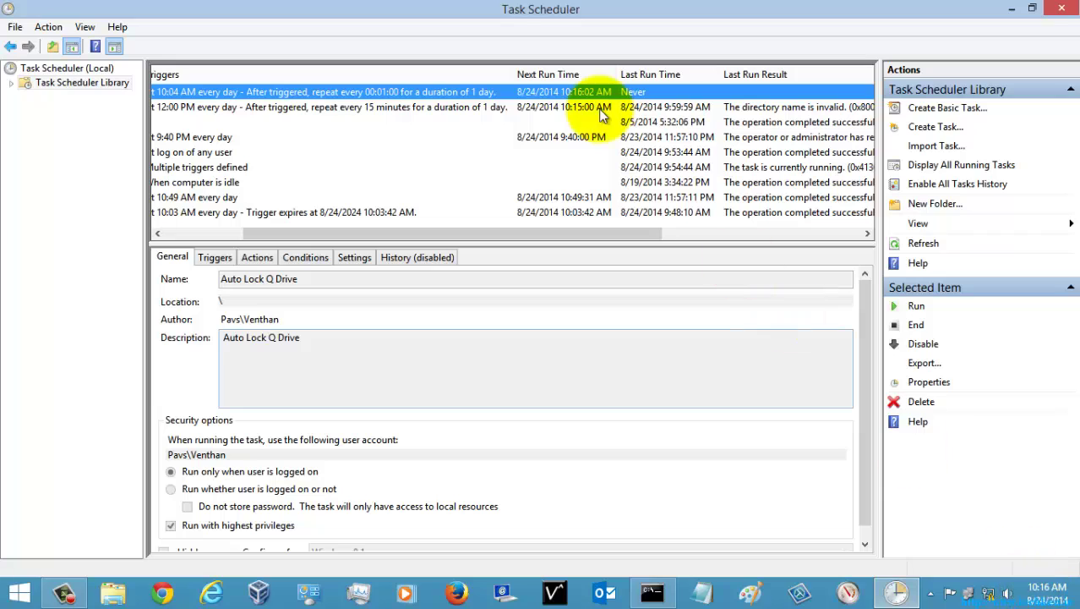
right_click(448, 91)
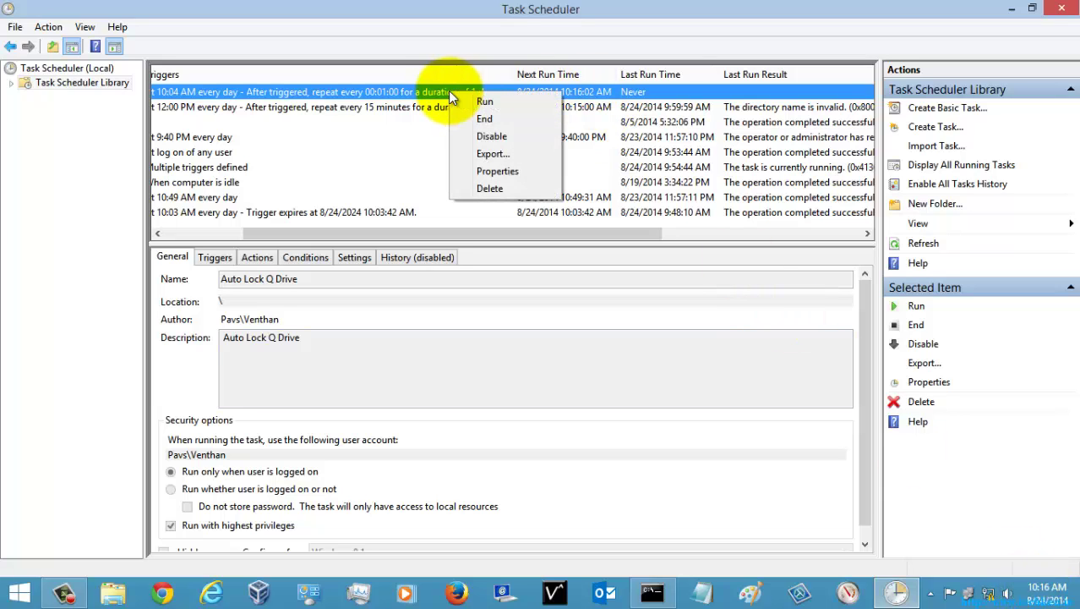
left_click(478, 102)
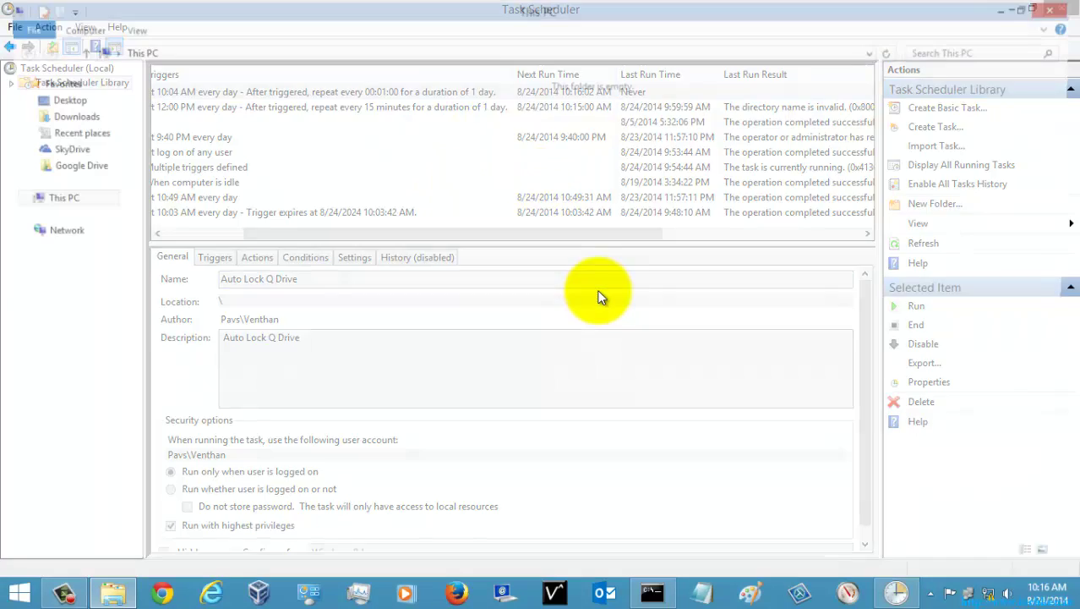
- Unlock the VEN-Primary (Q:) drive in This PC by entering its BitLocker password, and refresh the drive list
right_click(410, 357)
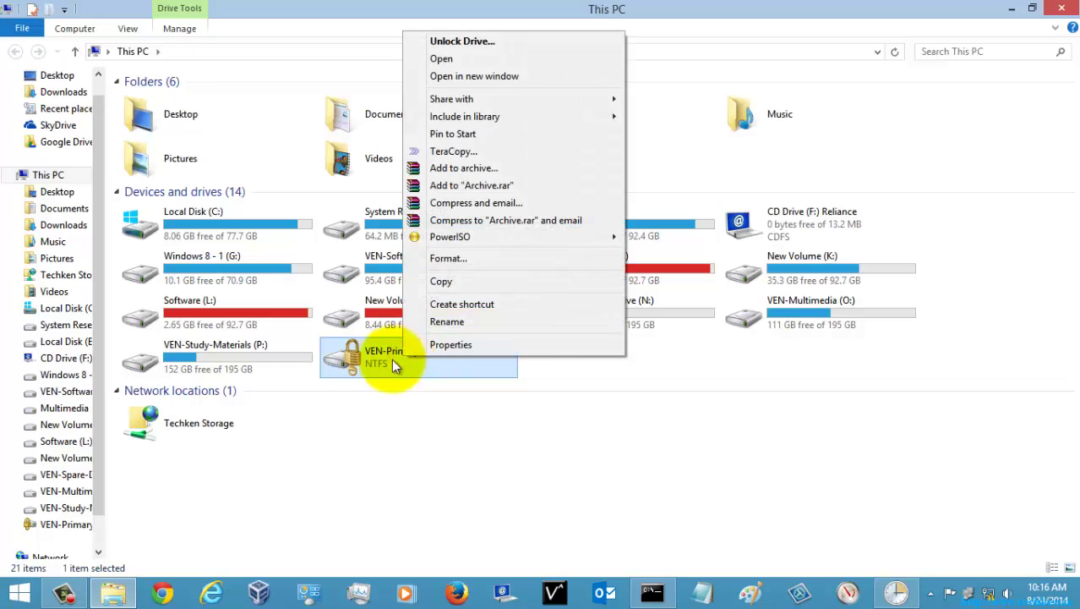
double_click(394, 365)
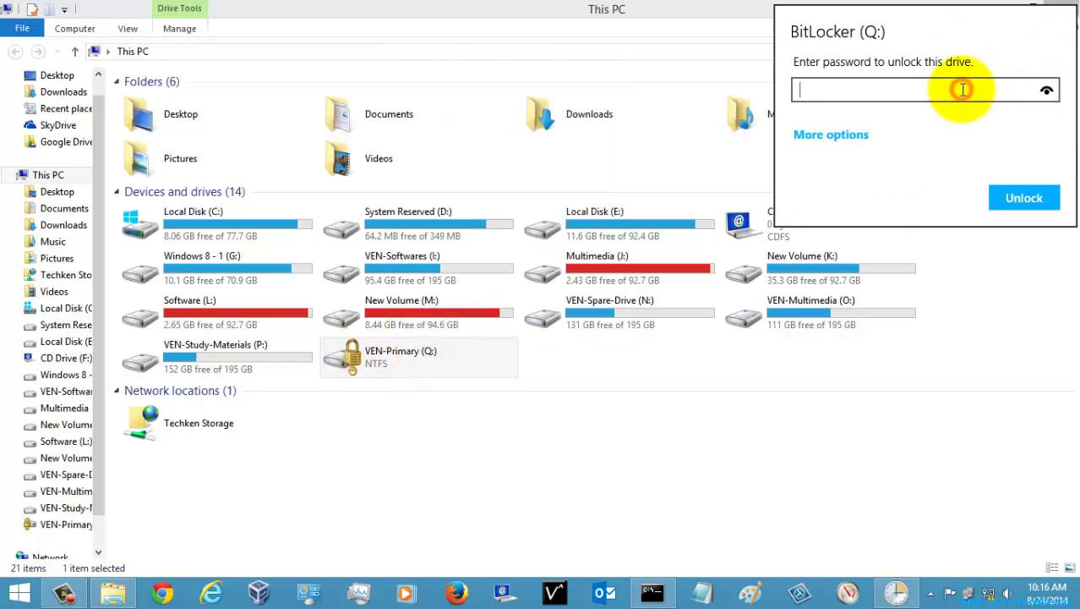
type("********")
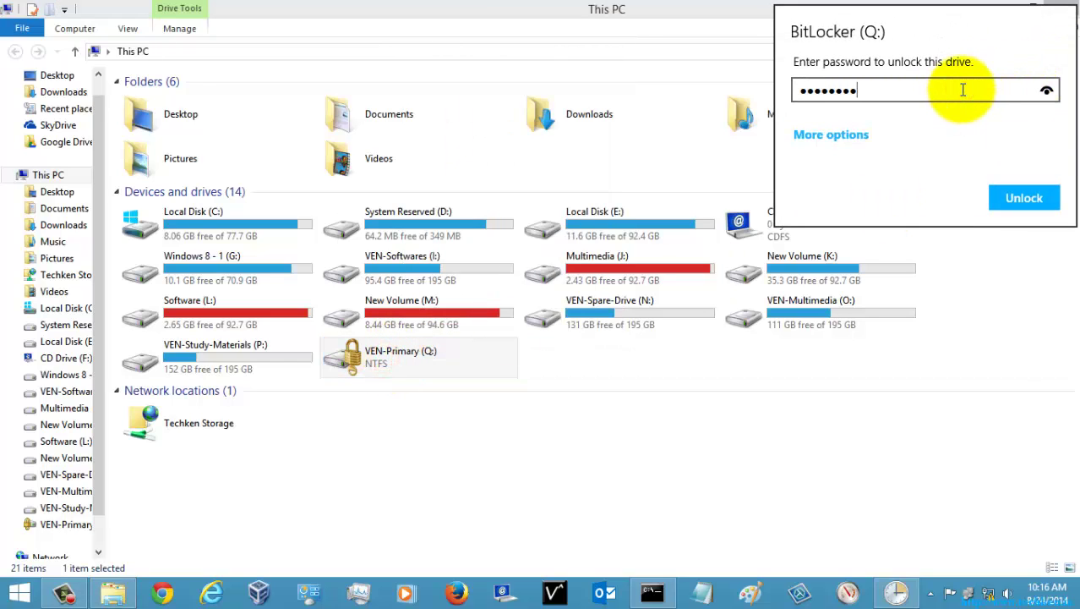
key("Return")
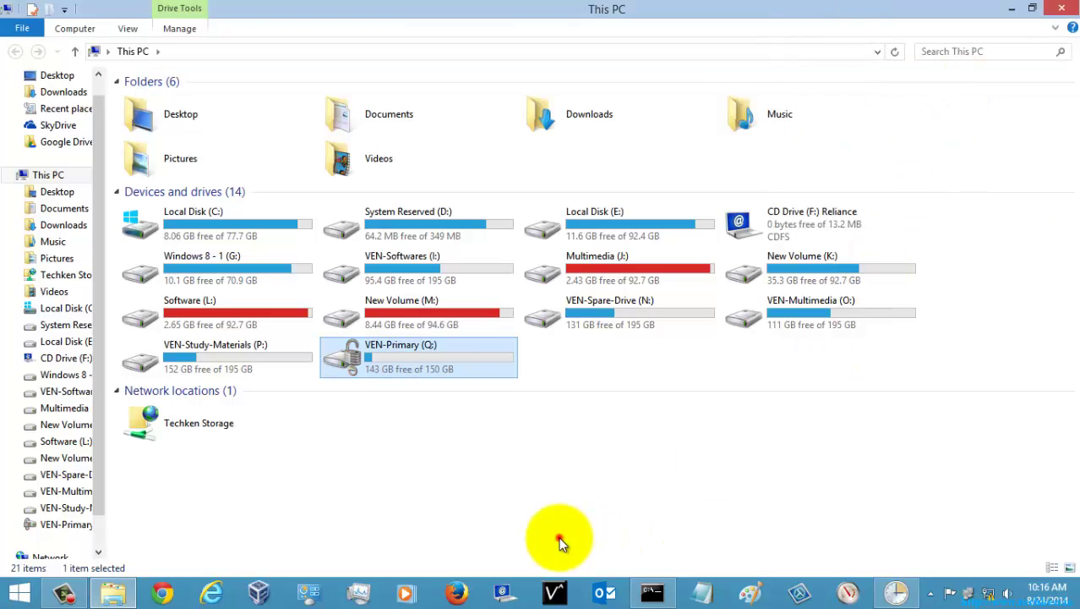
right_click(591, 522)
left_click(652, 425)
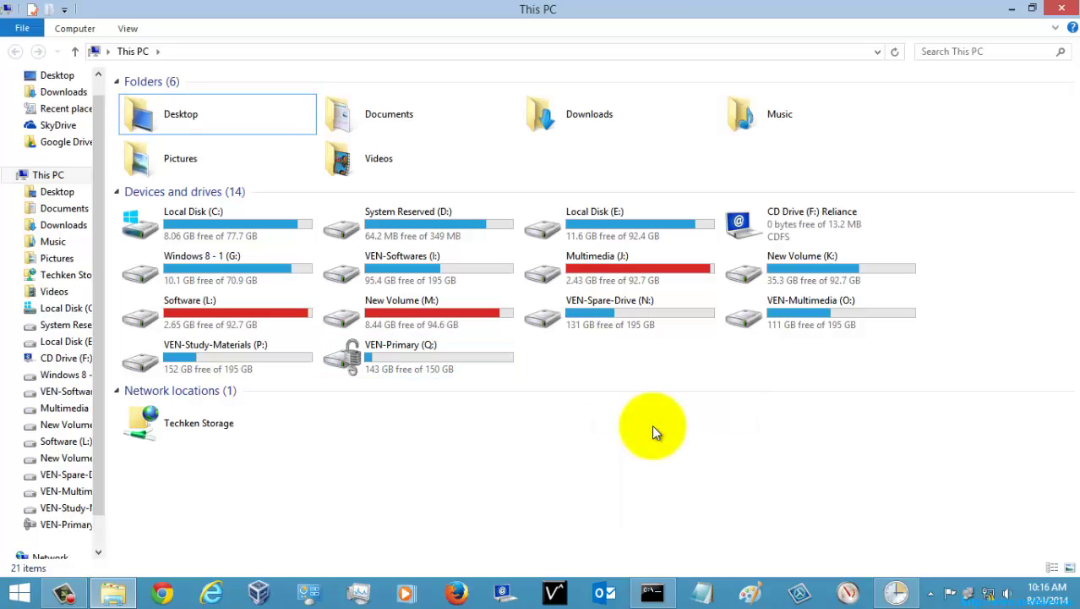
- Place Task Scheduler so the Q: drive in This PC stays visible, and display and refresh all running tasks
left_click(898, 595)
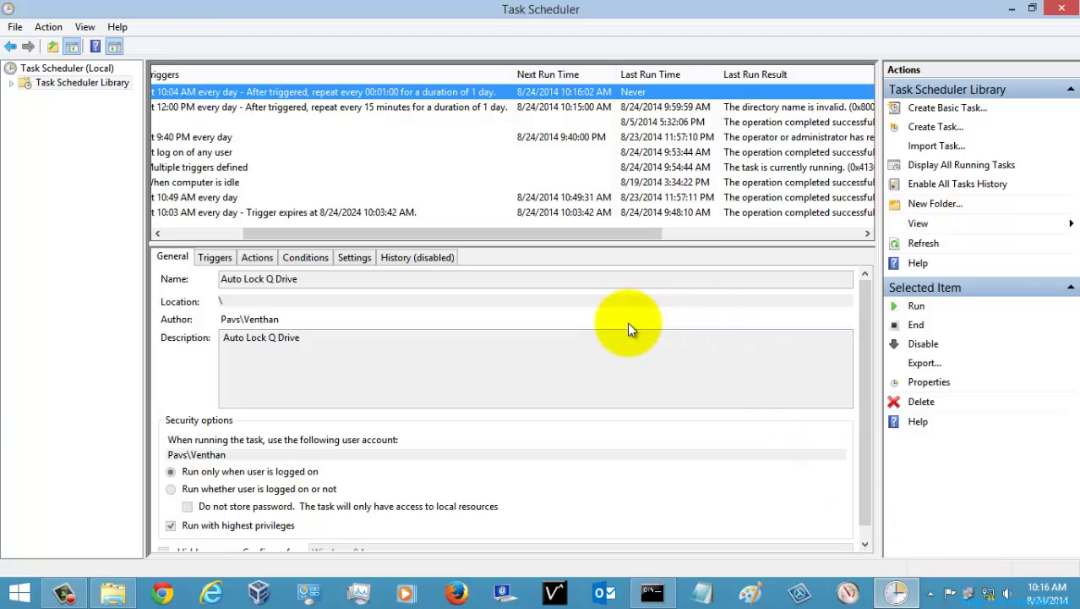
left_click(1032, 8)
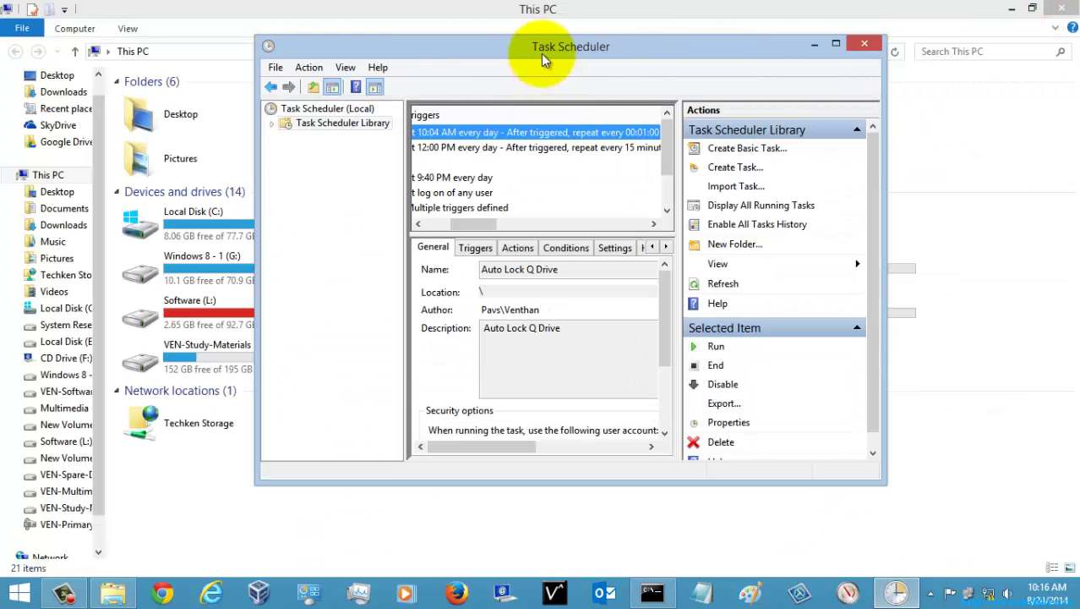
left_click_drag(544, 56, 756, 55)
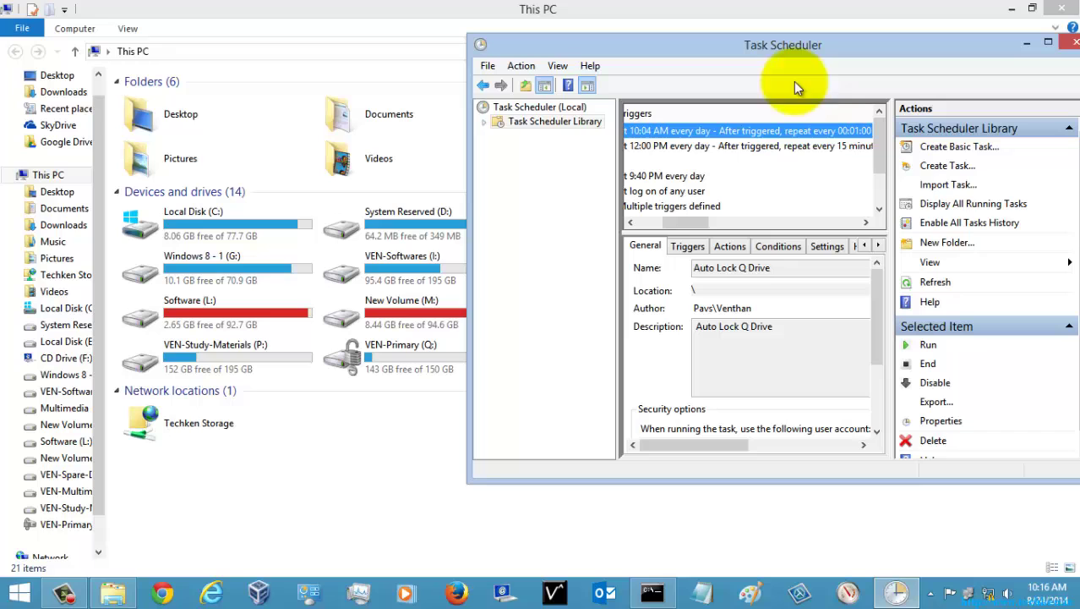
left_click(954, 203)
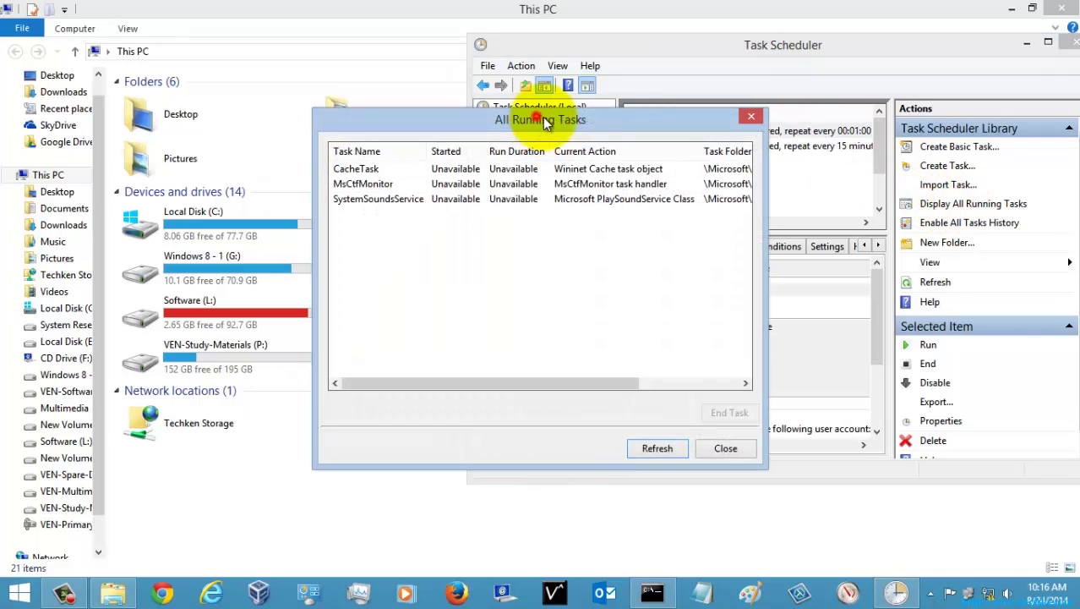
left_click_drag(545, 120, 743, 87)
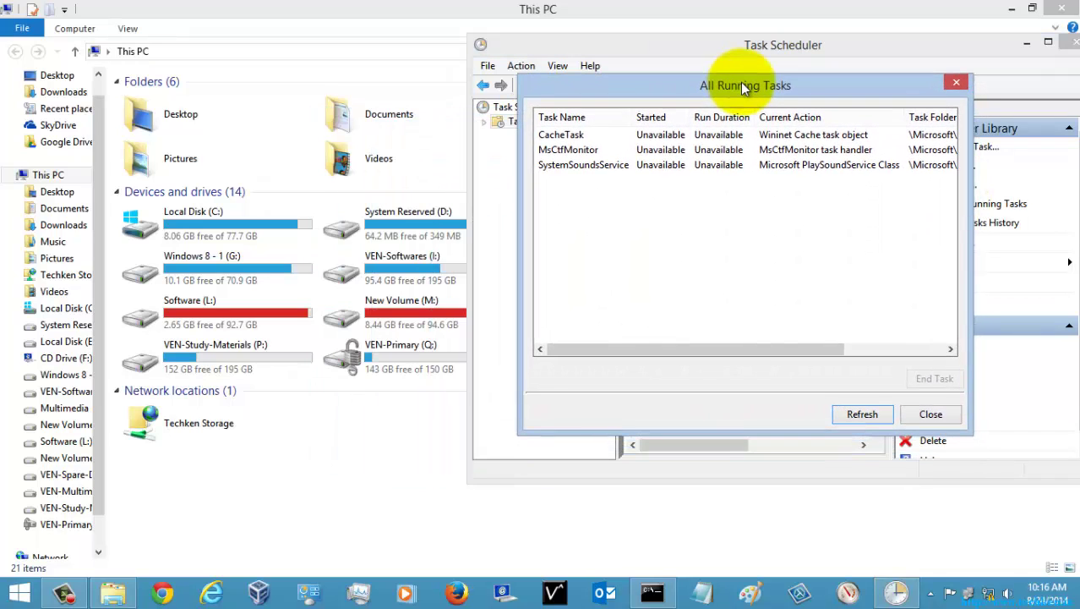
left_click(859, 416)
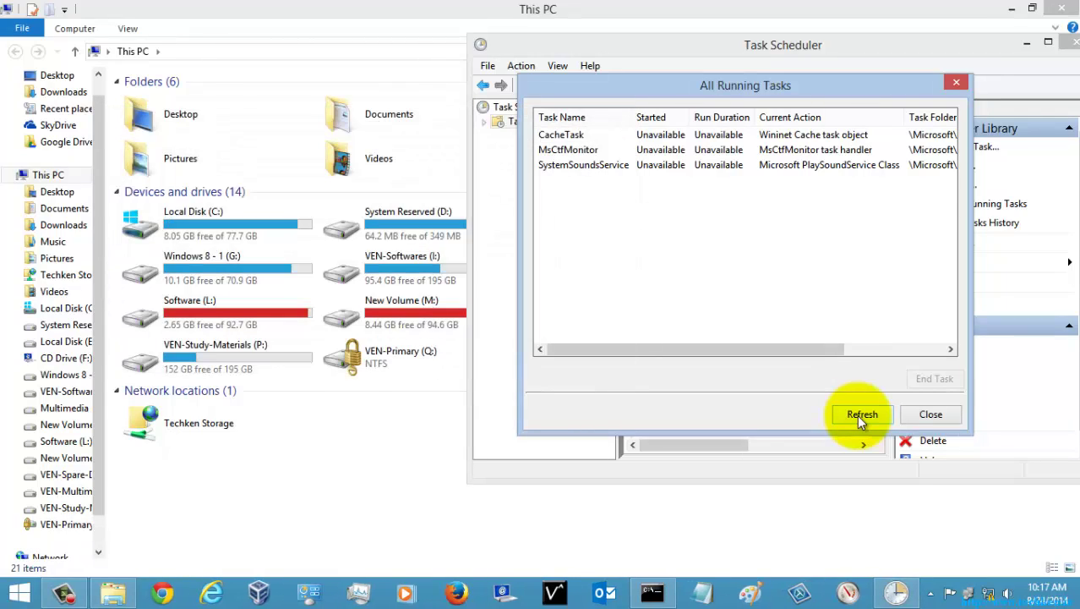
- Check the lock state of VEN-Primary (Q:) in This PC, and close This PC and the running tasks list
left_click(370, 458)
left_click(385, 359)
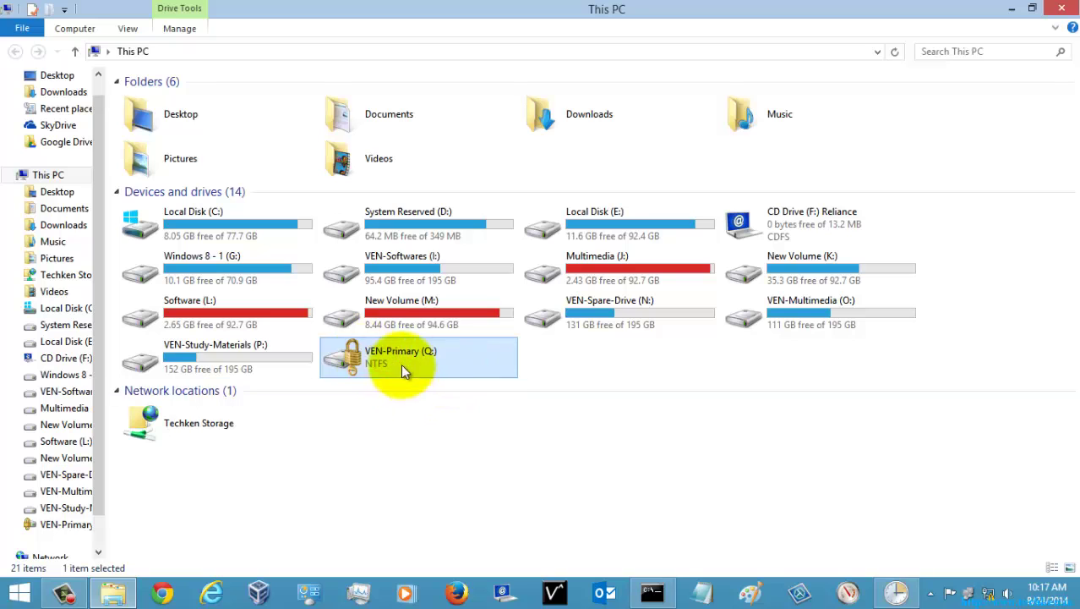
left_click(1061, 8)
left_click(931, 413)
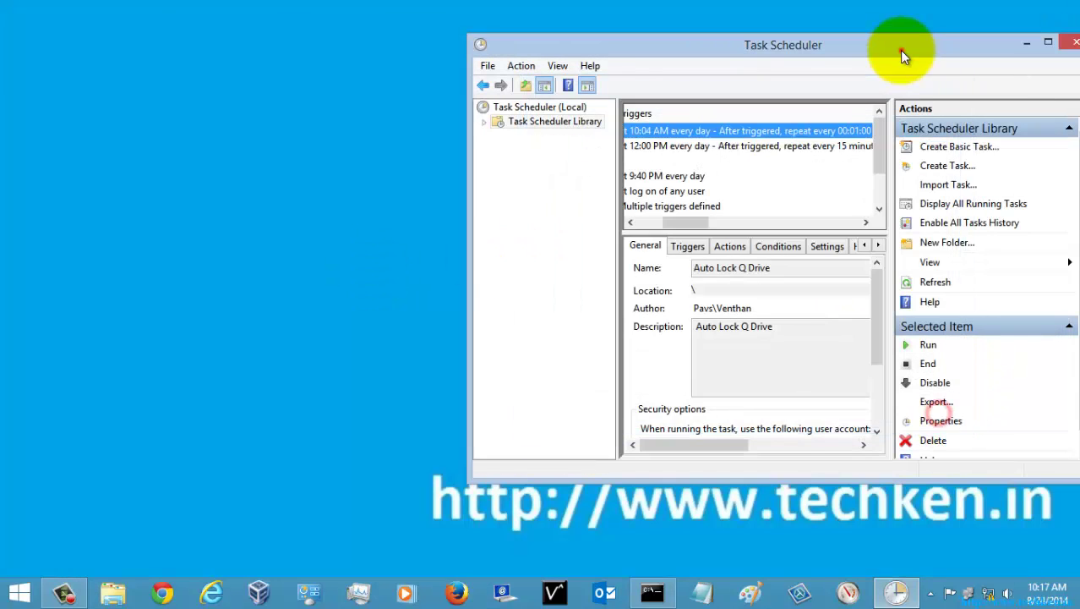
- Check the status of the Auto Lock Q Drive task in the maximized task list and close Task Scheduler
left_click_drag(900, 50, 646, 44)
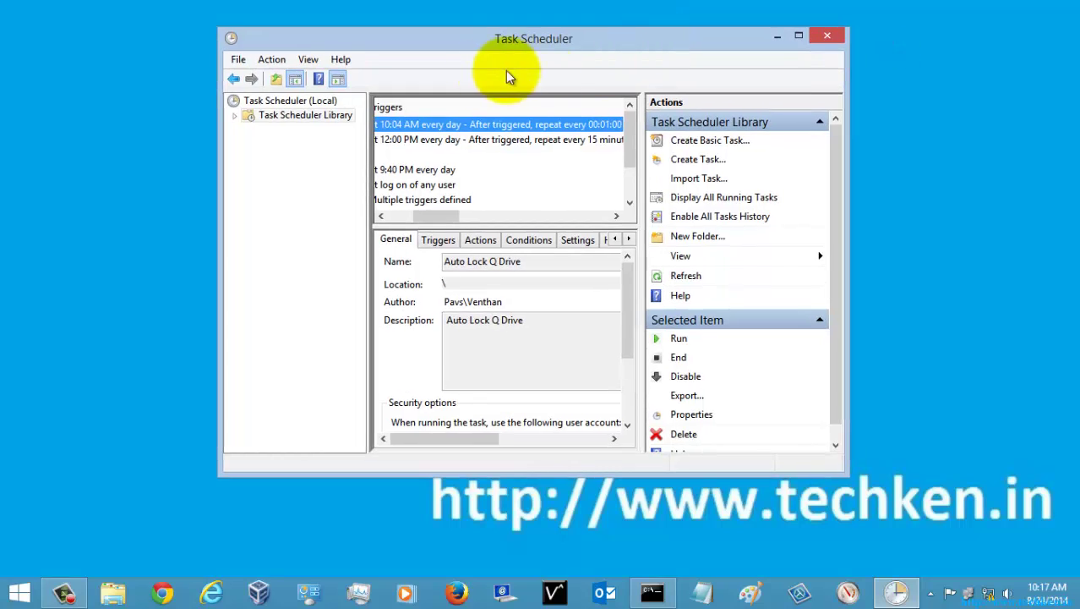
left_click(798, 38)
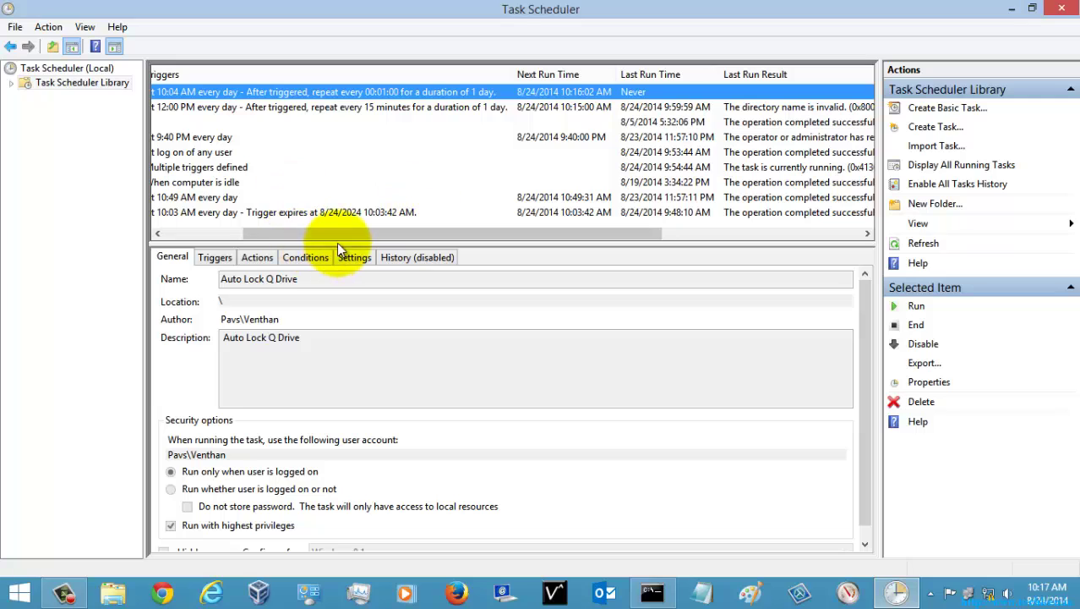
left_click_drag(337, 233, 254, 234)
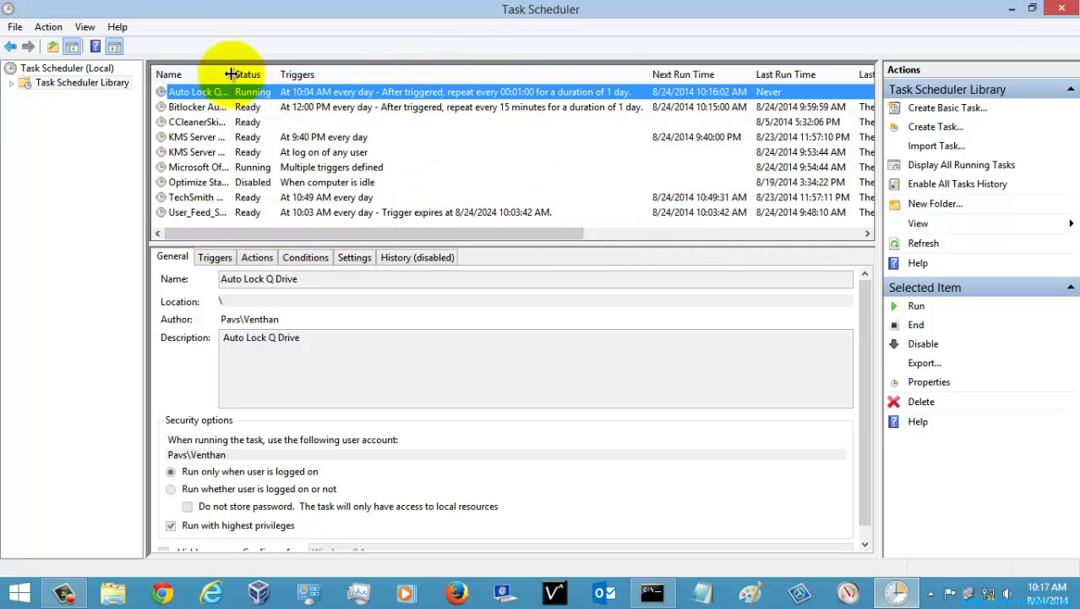
left_click(1060, 11)
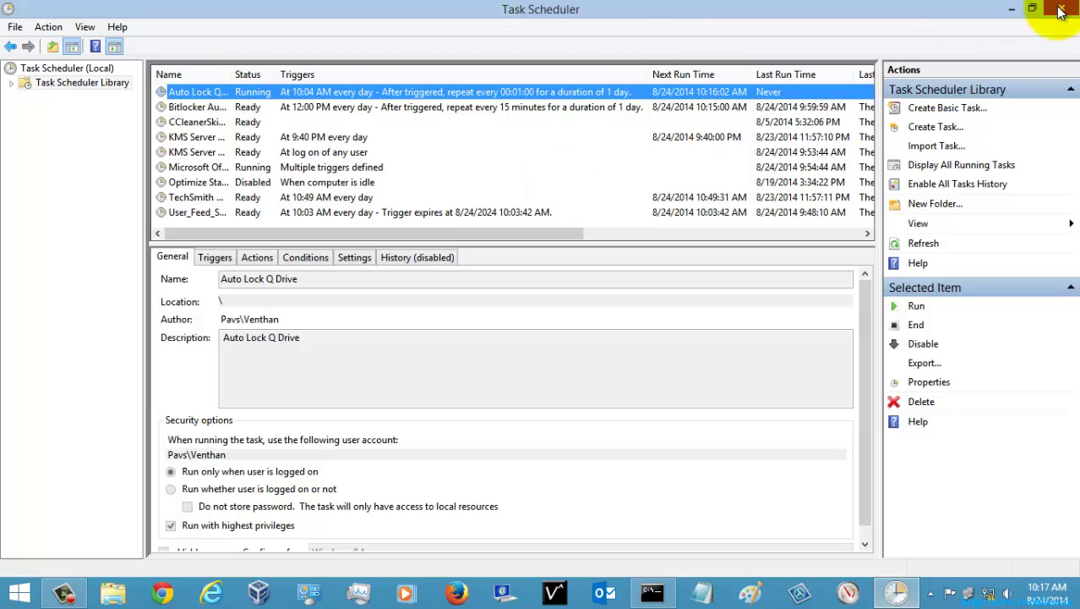